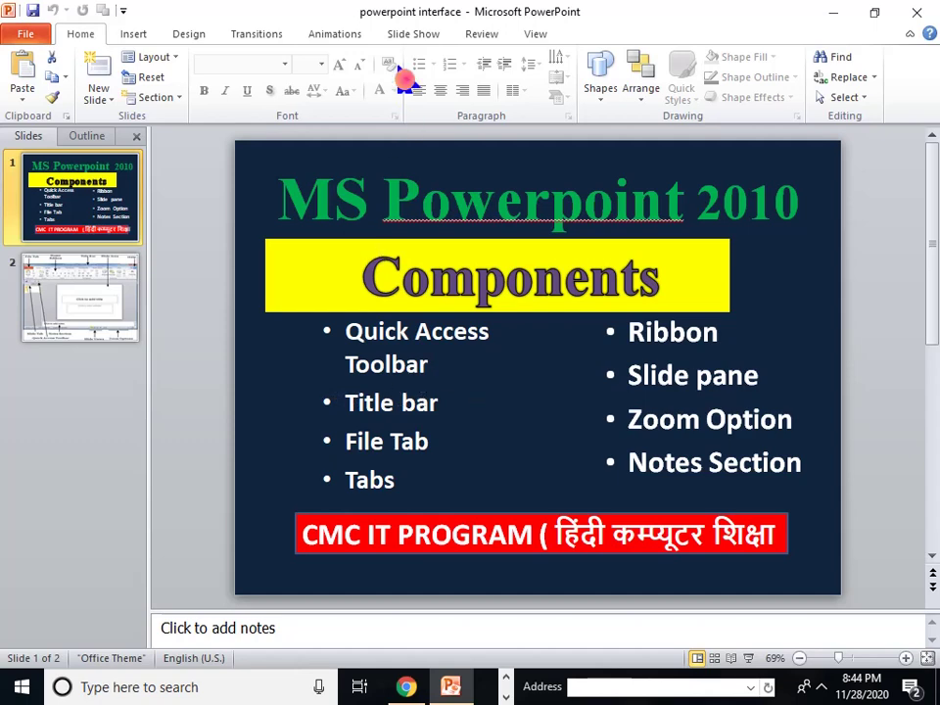
# Step: Switch from the Insert tab to the Design tab to display the Themes gallery
pyautogui.click(369, 15)
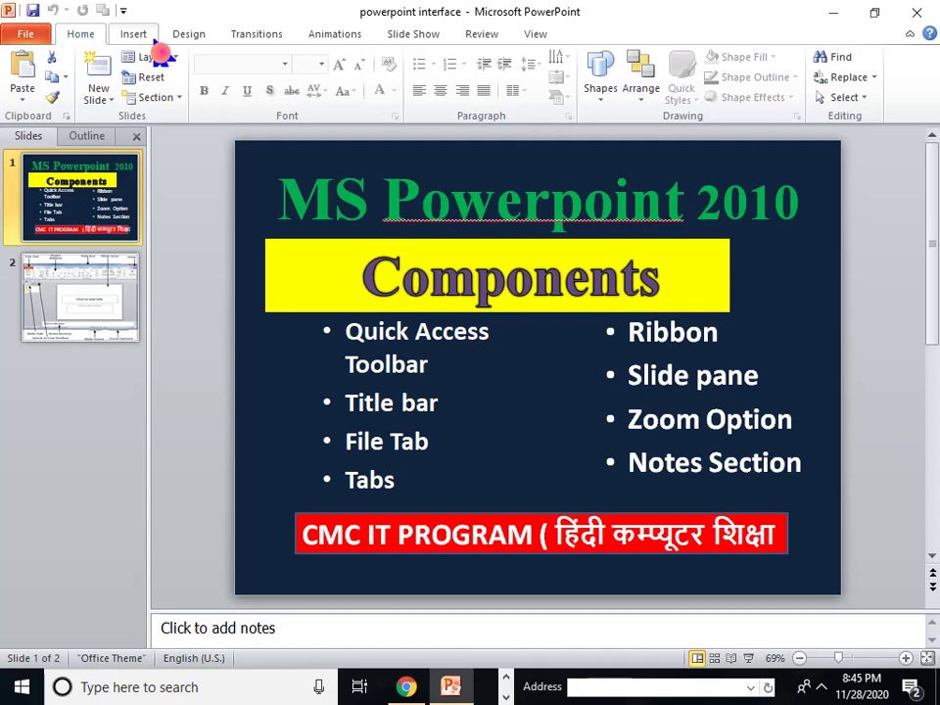
pyautogui.click(137, 33)
pyautogui.click(189, 33)
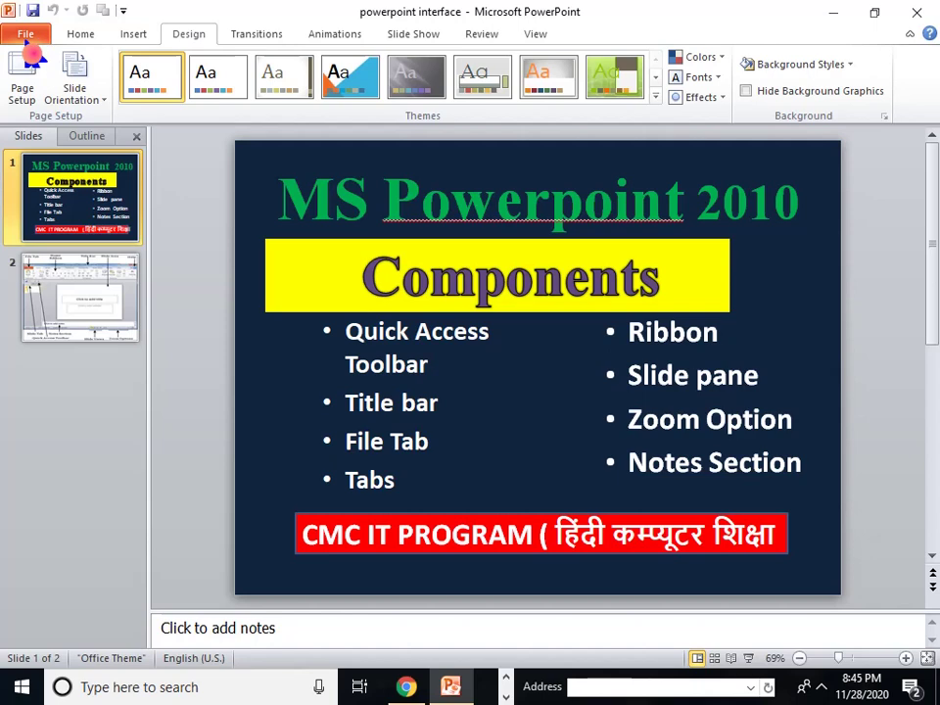
# Step: View the presentation's Backstage Info page, then return to the Home commands
pyautogui.click(28, 31)
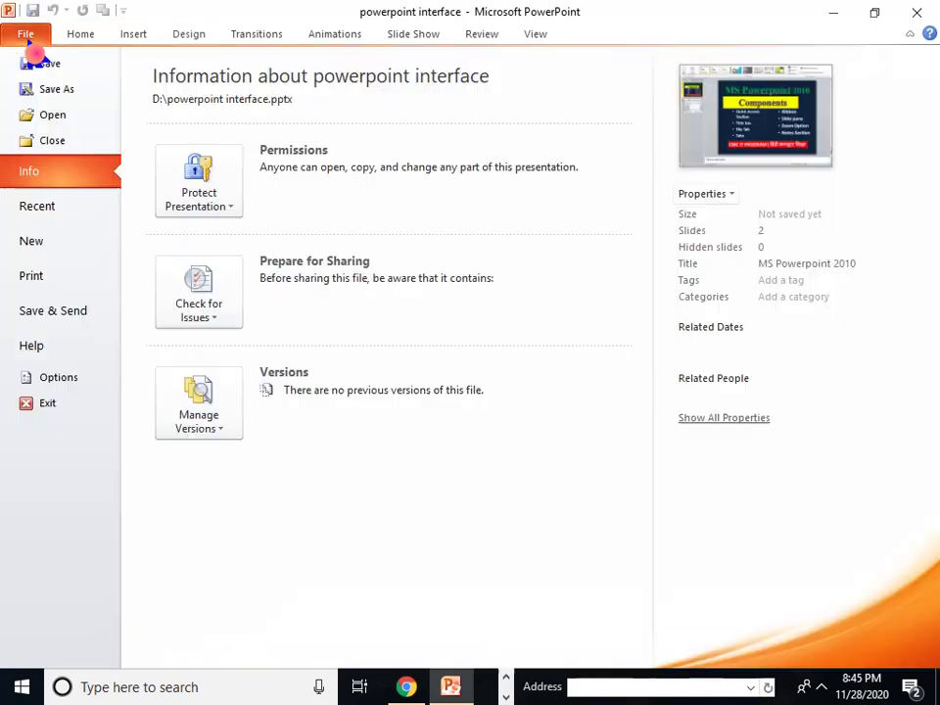
pyautogui.click(83, 39)
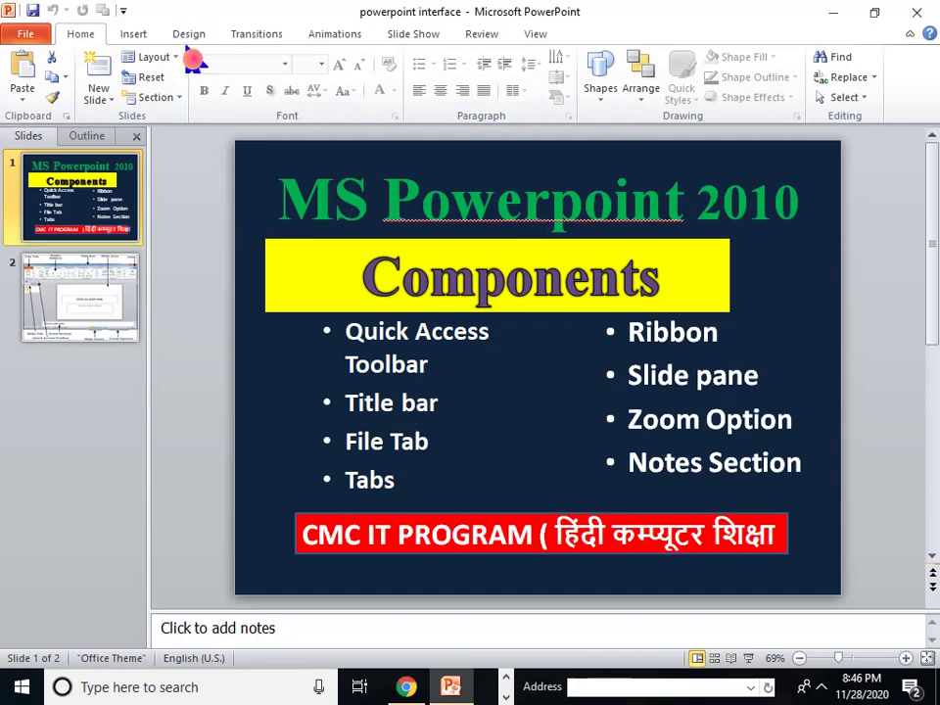
# Step: Browse the Insert, Design, Transitions and Animations tabs, ending on the File Info page
pyautogui.click(135, 35)
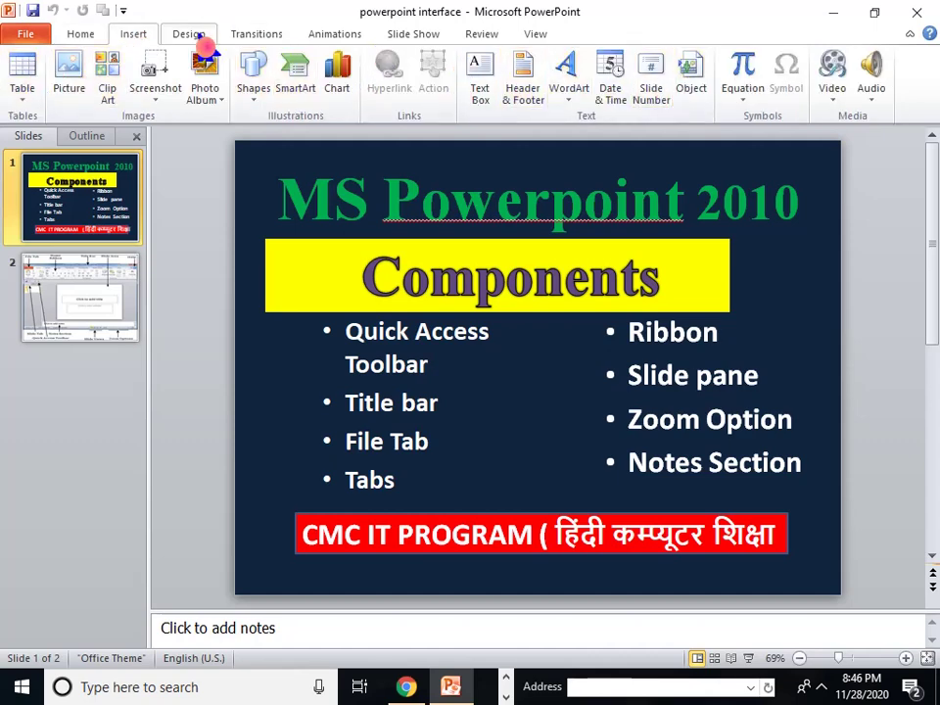
pyautogui.click(204, 41)
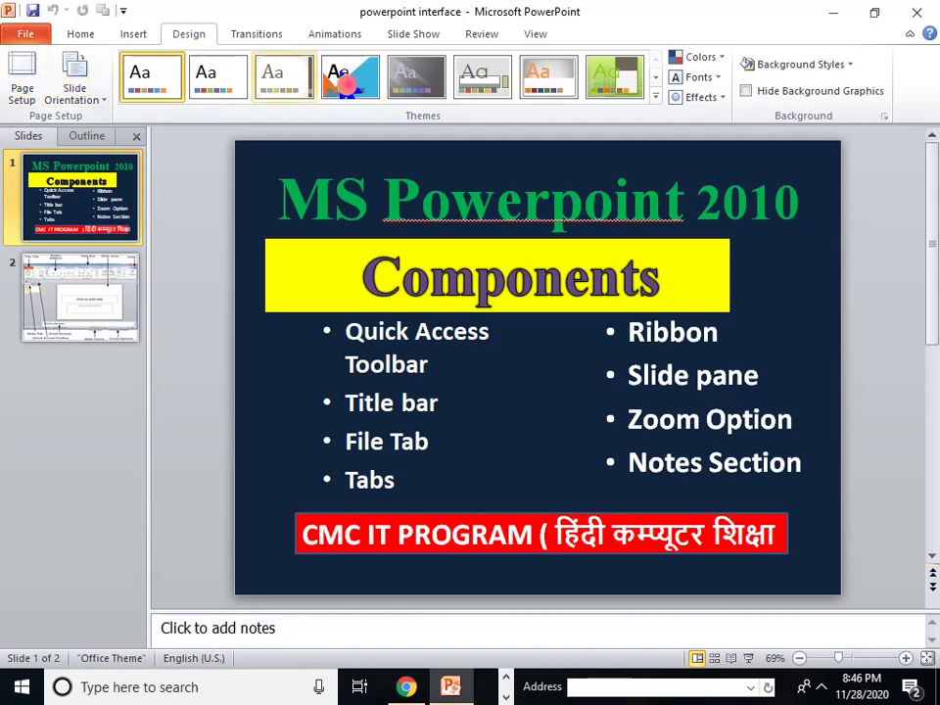
pyautogui.click(272, 39)
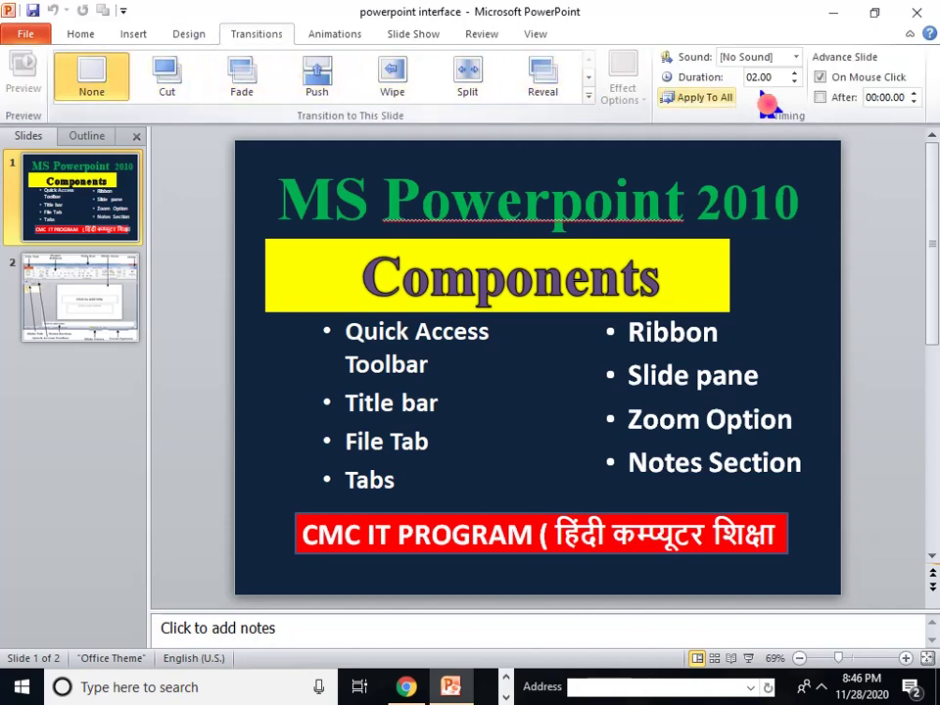
pyautogui.click(341, 37)
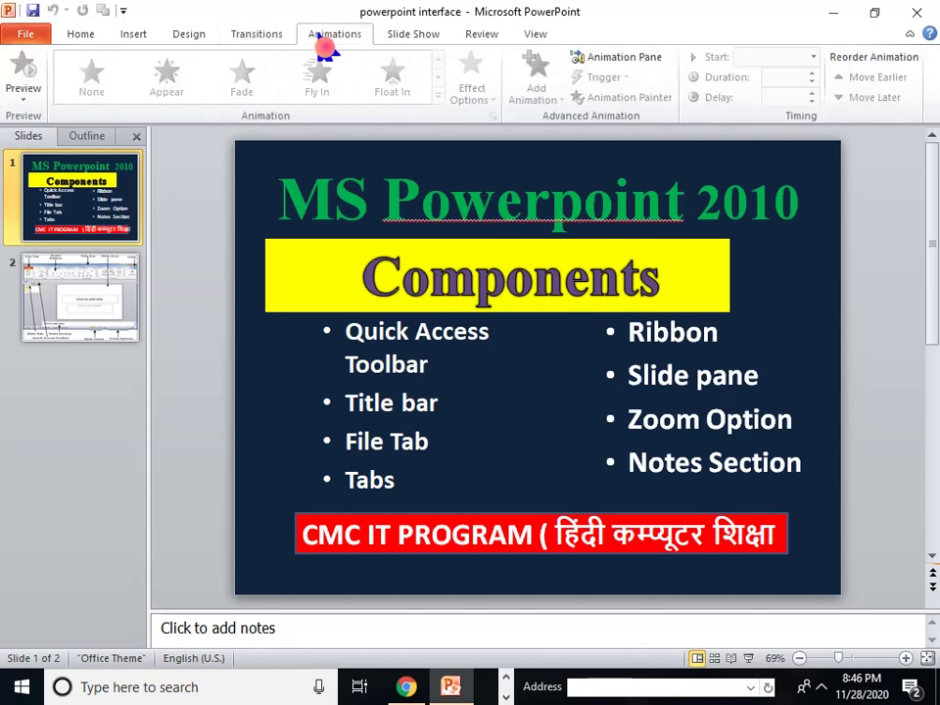
pyautogui.click(28, 36)
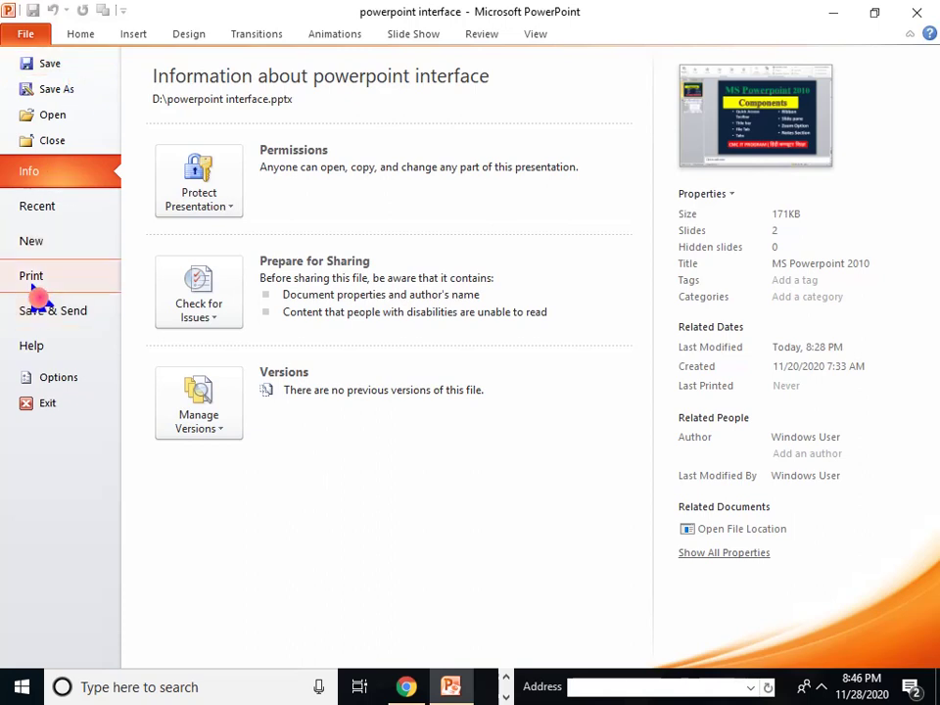
# Step: Leave Backstage view and go back to the Home tab on the Components slide
pyautogui.click(69, 59)
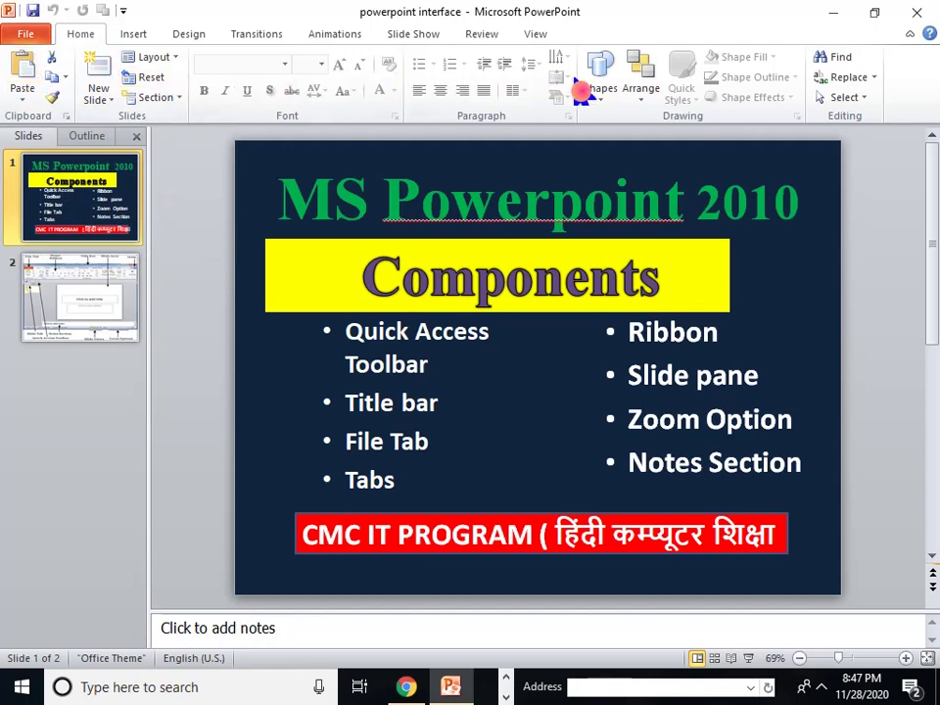
# Step: Add two Title and Content slides after slide 1, bringing the presentation to four slides
pyautogui.click(101, 104)
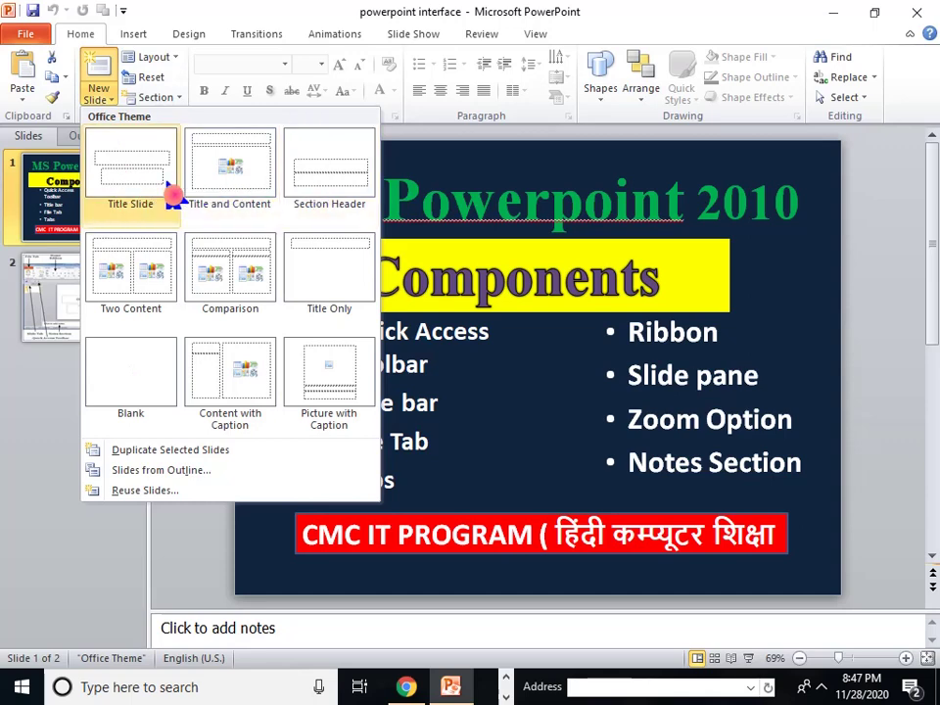
pyautogui.click(247, 182)
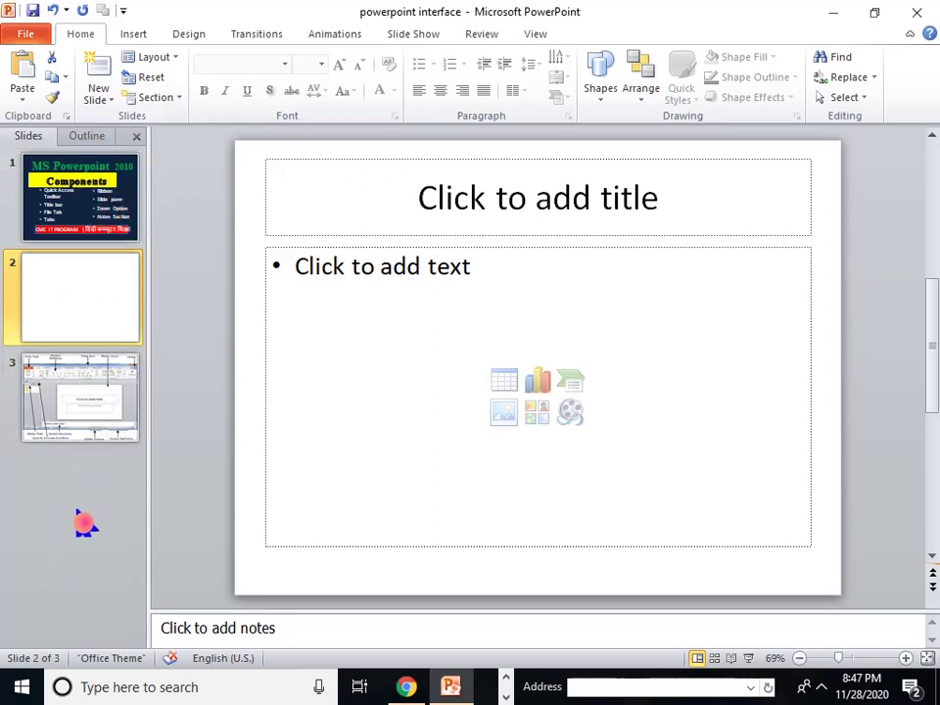
pyautogui.press('Return')
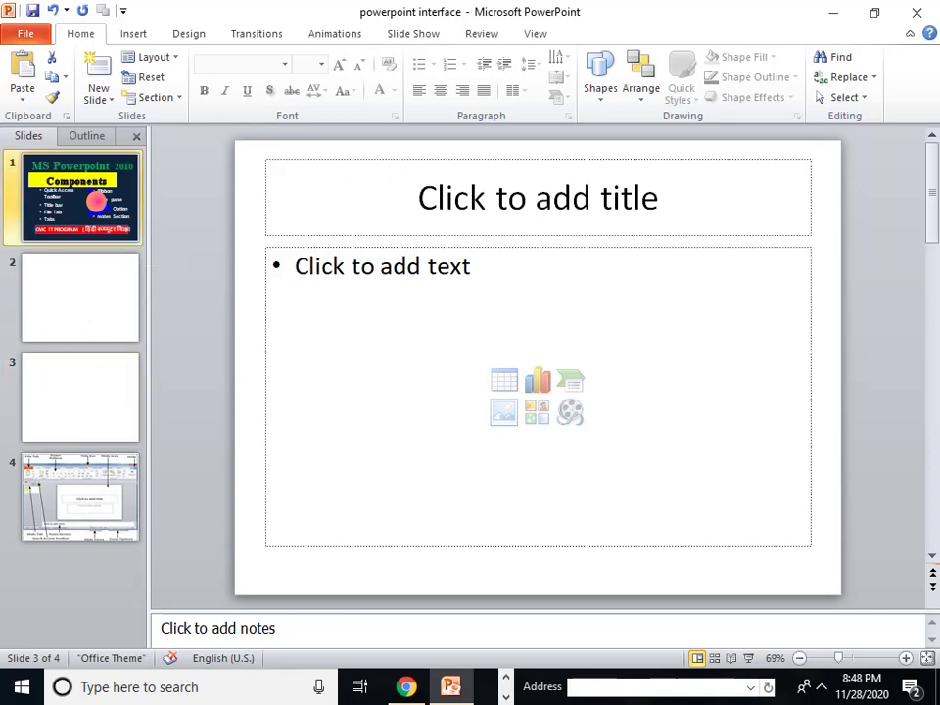
# Step: Select slide 1 and cycle through Insert, Design, Transitions and Animations before returning to Home
pyautogui.click(98, 201)
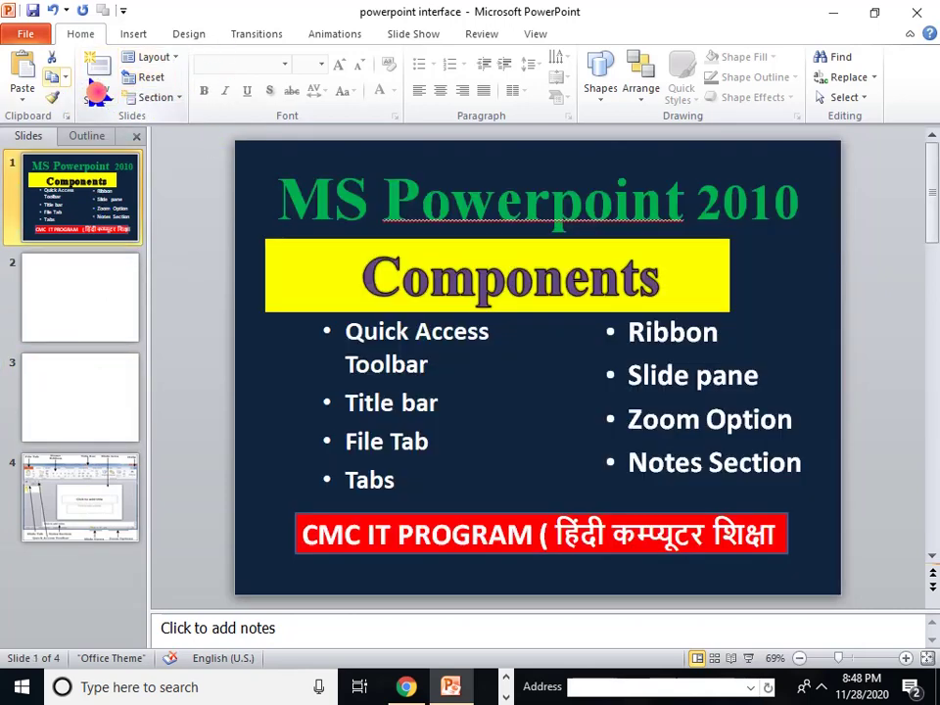
pyautogui.click(136, 36)
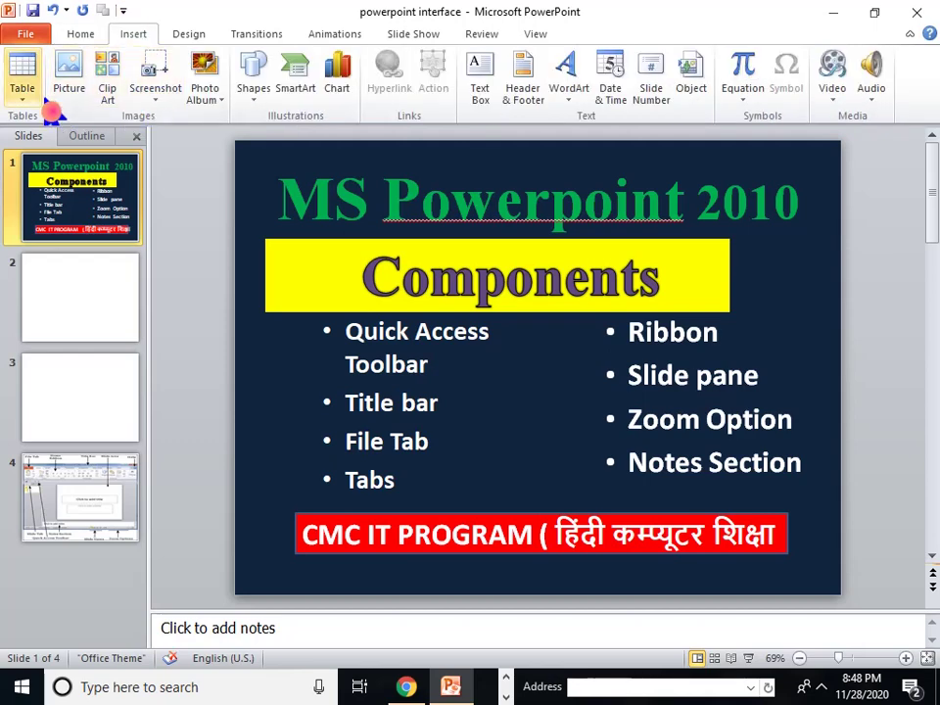
pyautogui.click(185, 45)
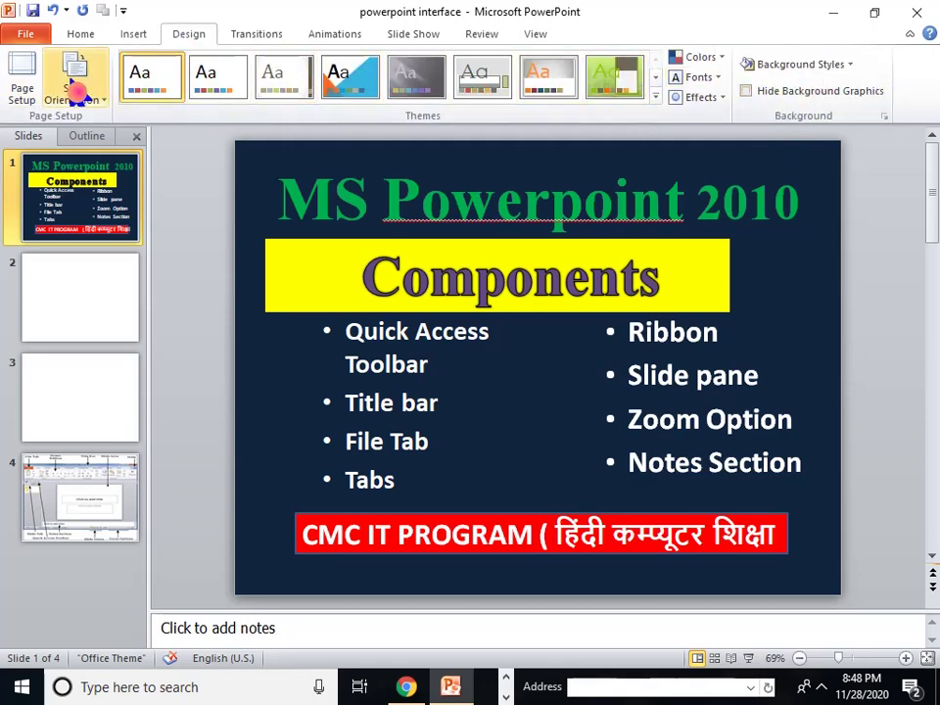
pyautogui.click(244, 39)
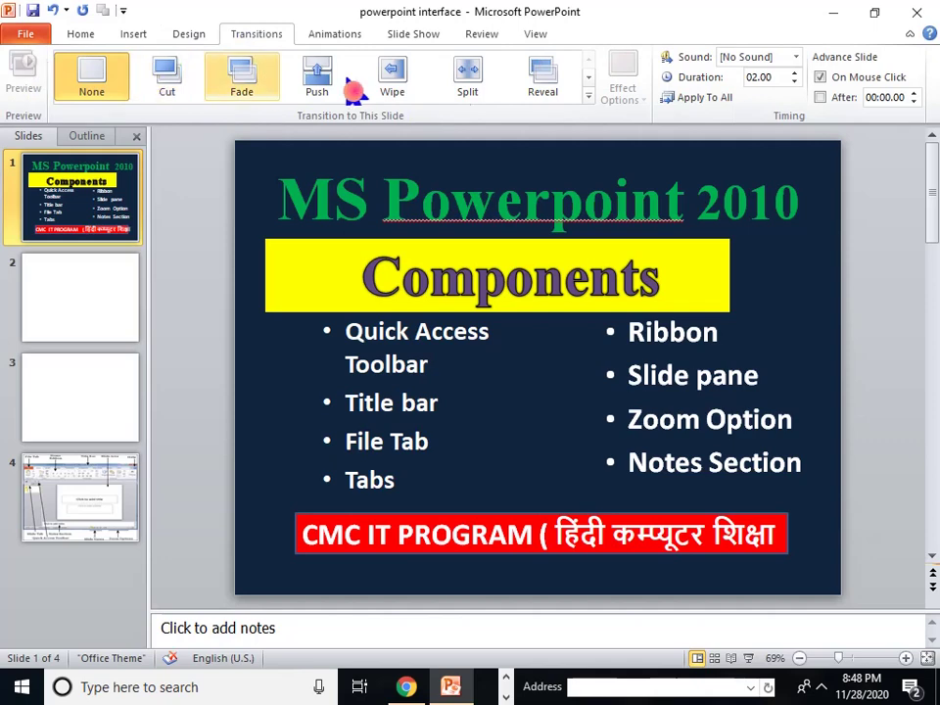
pyautogui.click(328, 36)
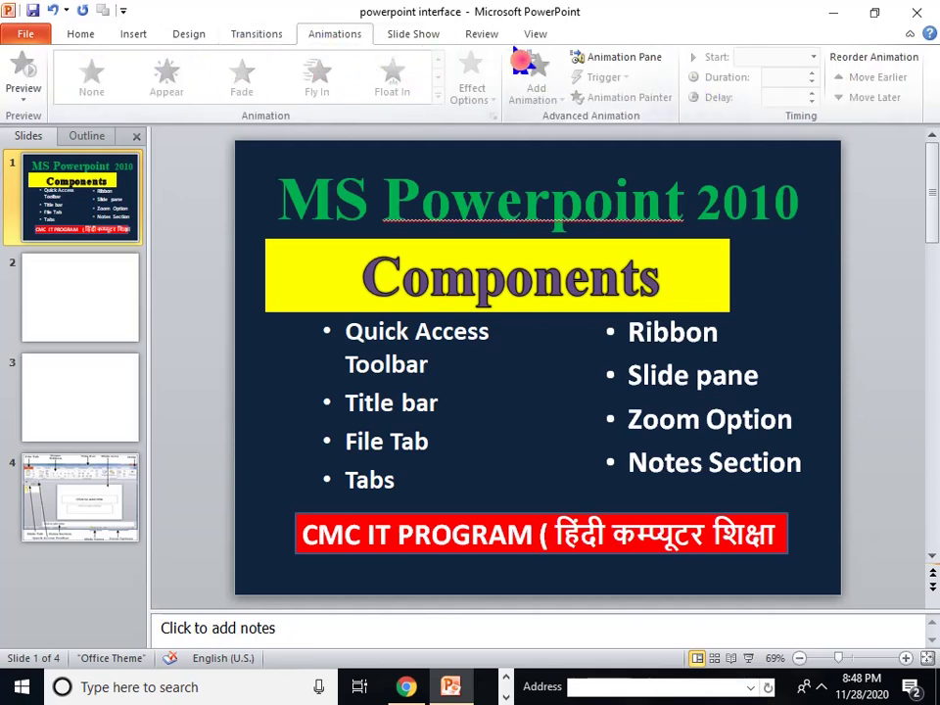
pyautogui.click(81, 35)
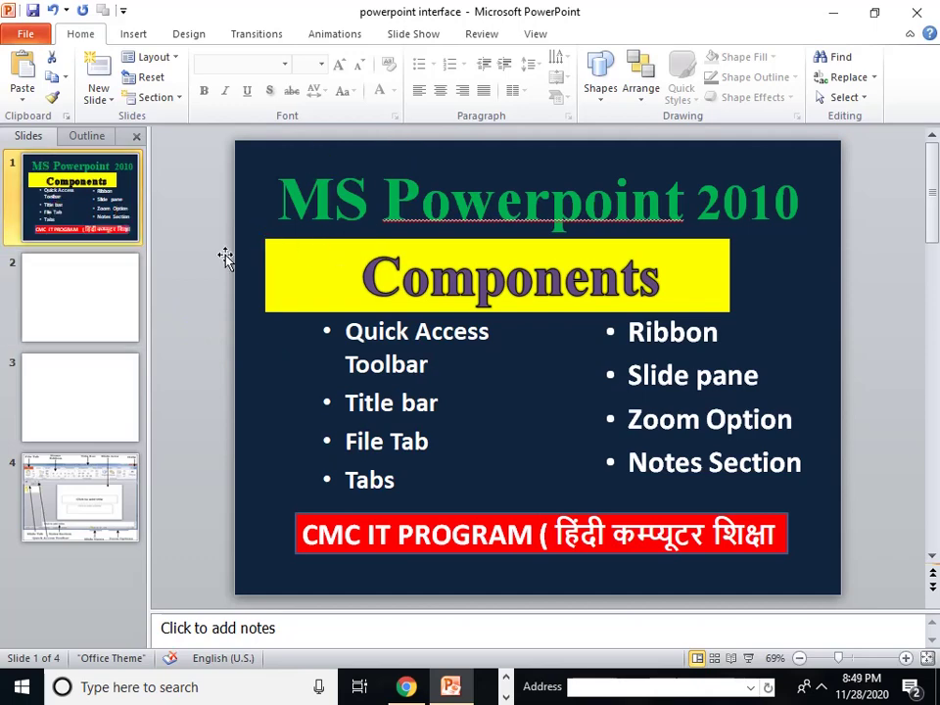
# Step: Select the title, Components heading and bullet-list boxes on slide 1, then show slide 2
pyautogui.click(465, 196)
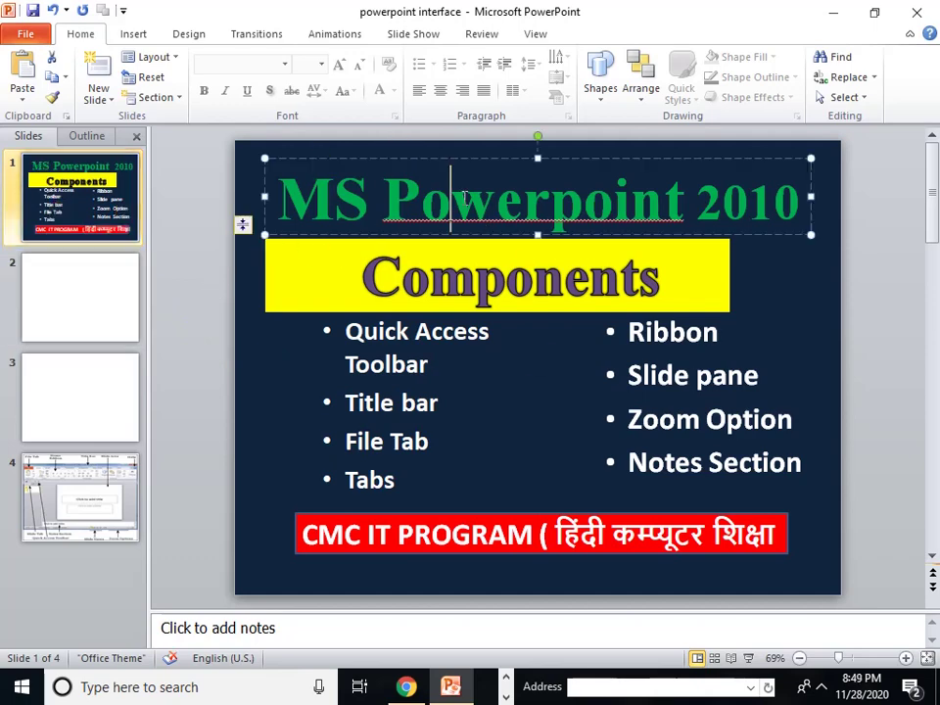
pyautogui.click(463, 159)
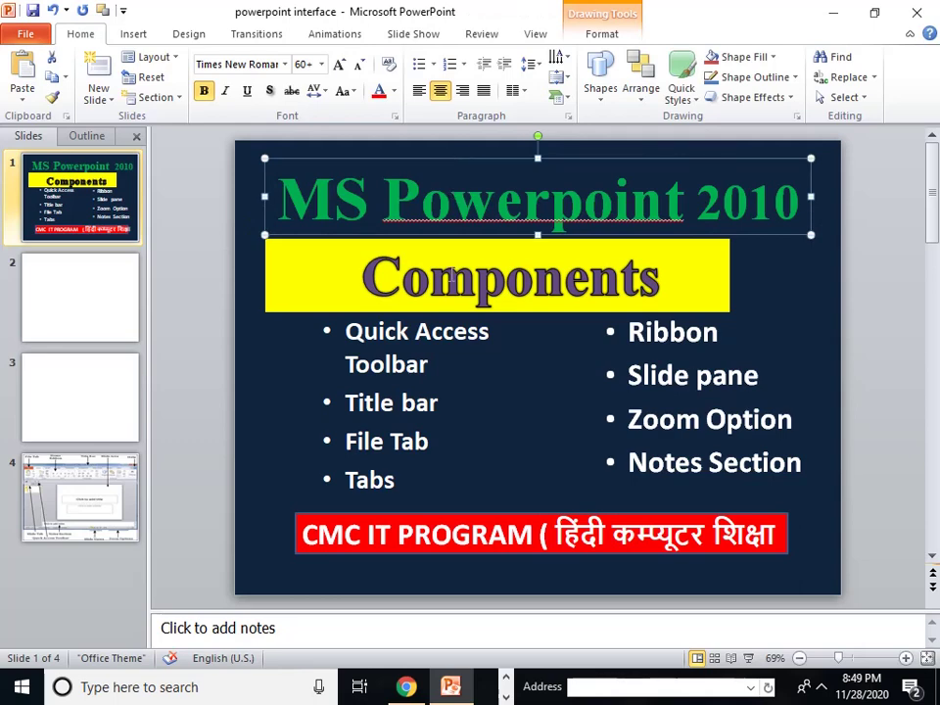
pyautogui.click(452, 250)
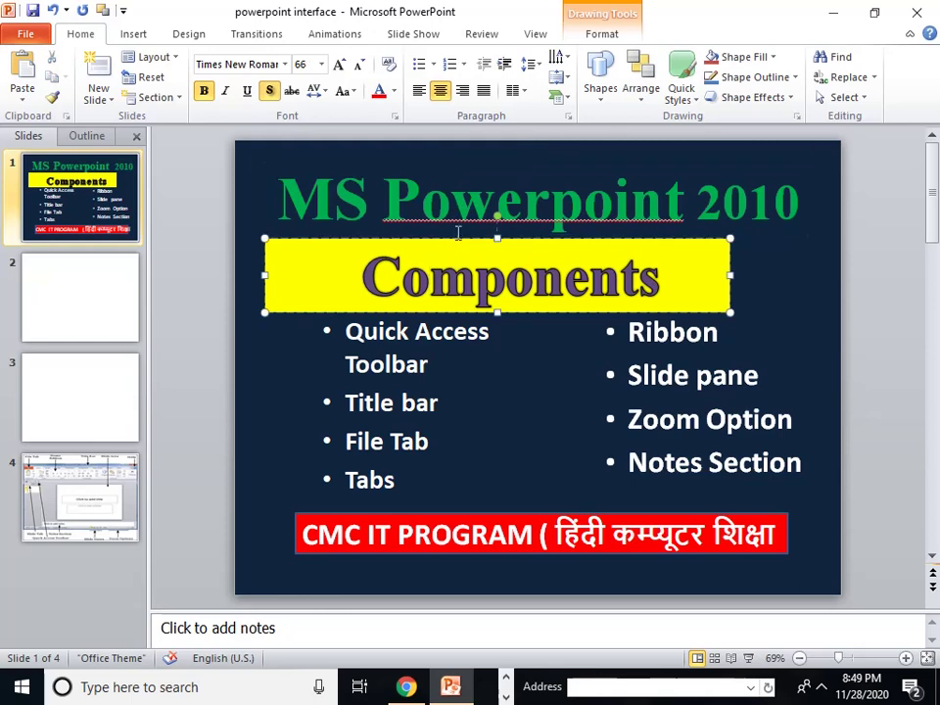
pyautogui.click(415, 334)
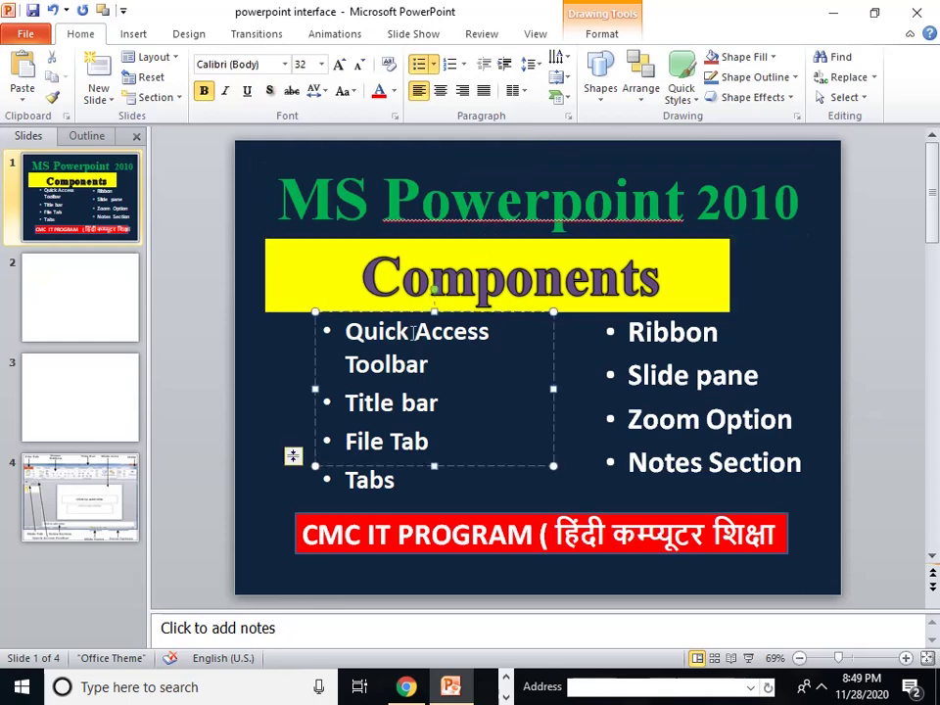
pyautogui.click(413, 314)
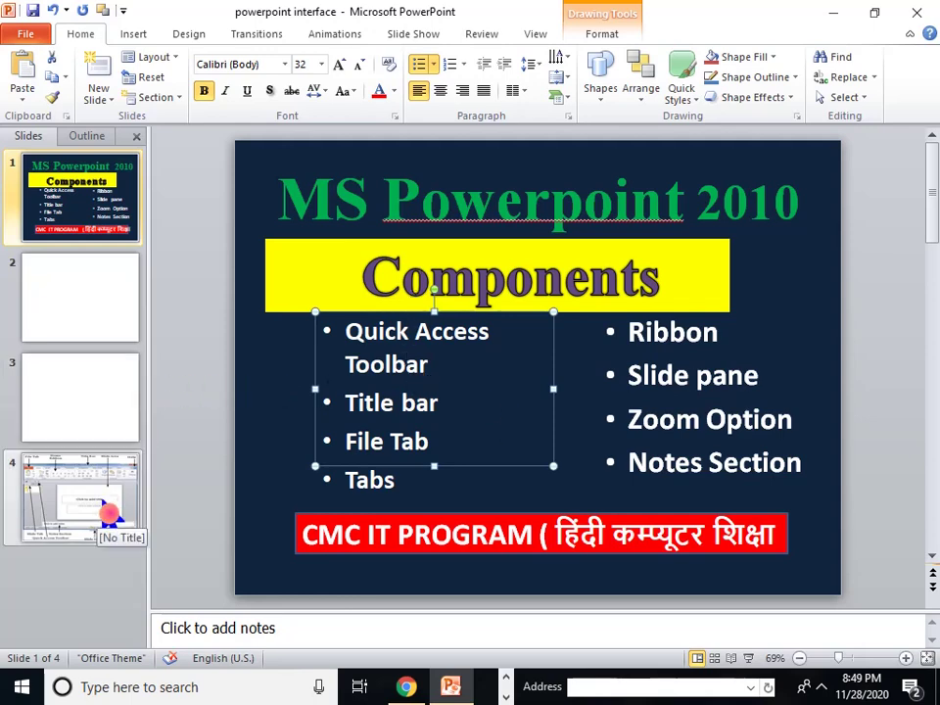
pyautogui.click(103, 289)
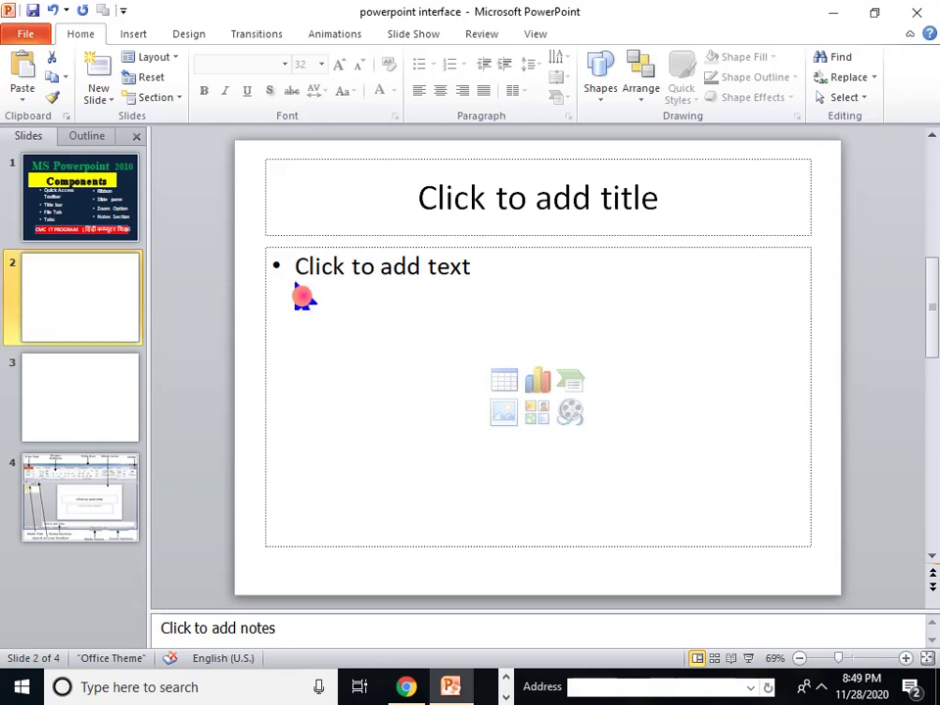
# Step: Cancel a table, then insert a sample column chart on slide 2 and close its data sheet
pyautogui.click(506, 384)
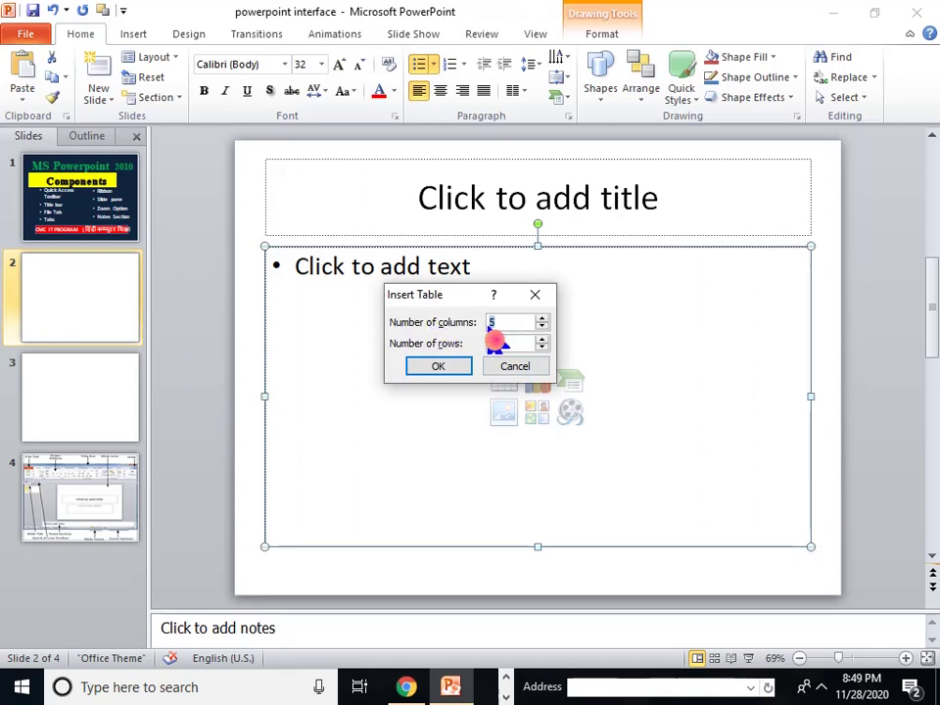
pyautogui.click(546, 298)
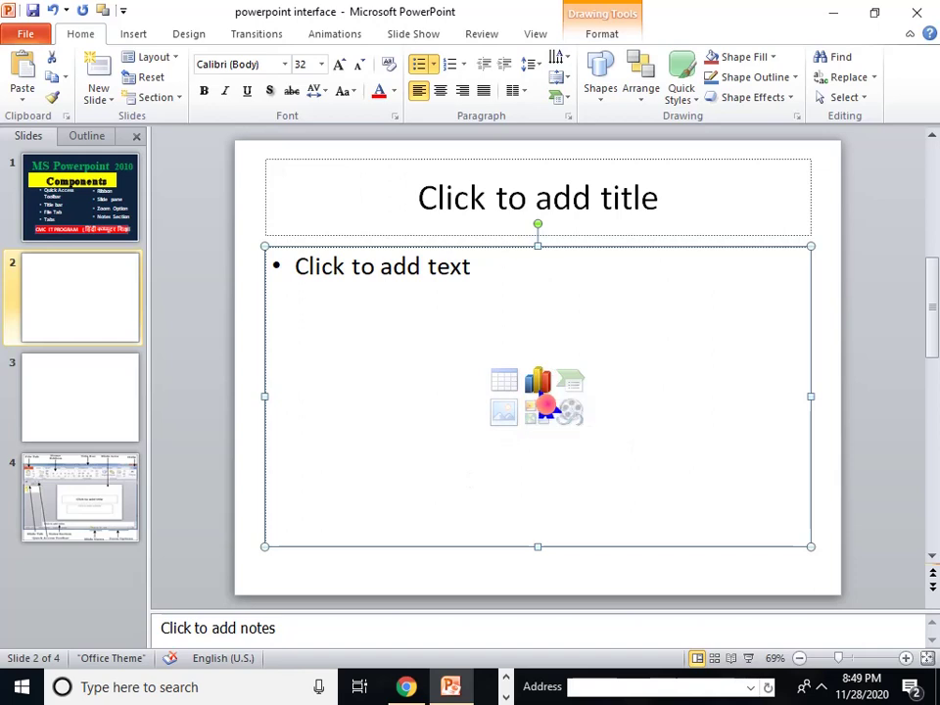
pyautogui.click(546, 400)
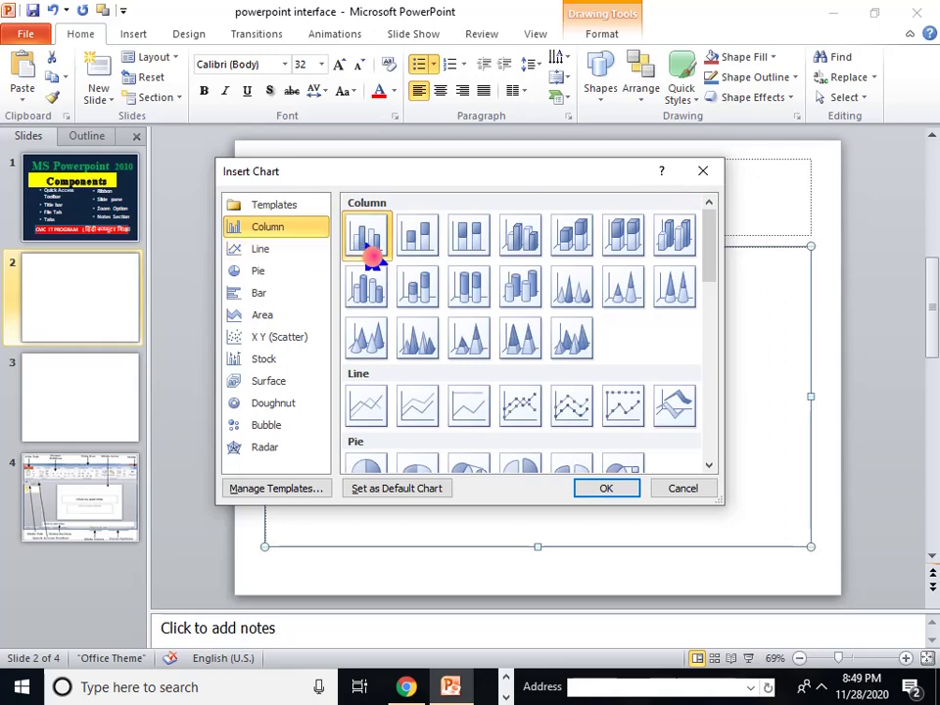
pyautogui.click(613, 498)
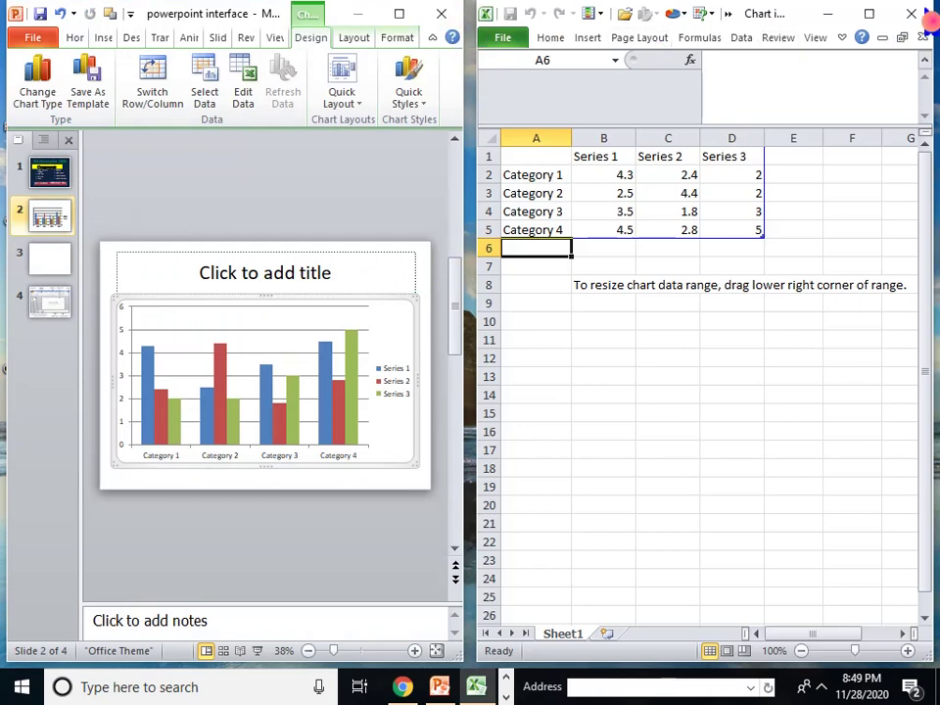
pyautogui.click(911, 13)
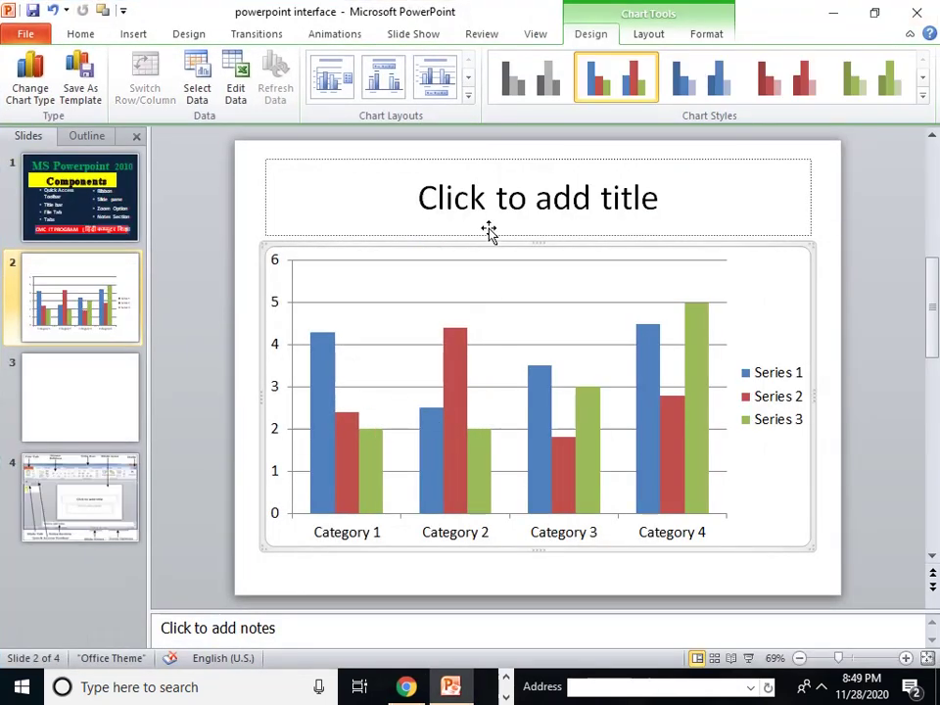
# Step: Select the whole chart on slide 2 and delete it
pyautogui.click(477, 237)
pyautogui.click(413, 266)
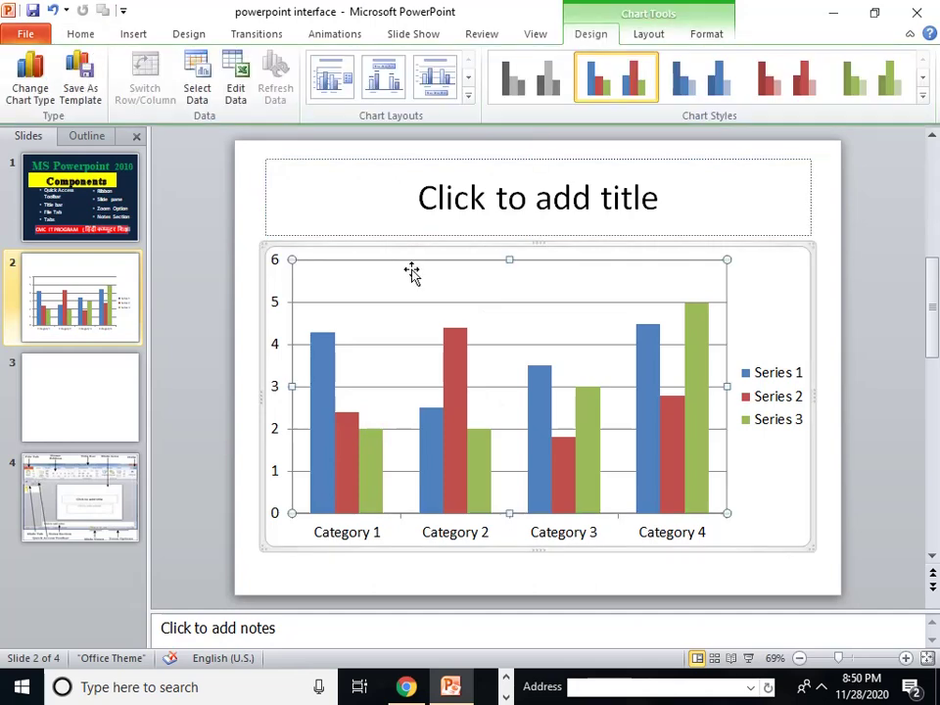
pyautogui.click(321, 252)
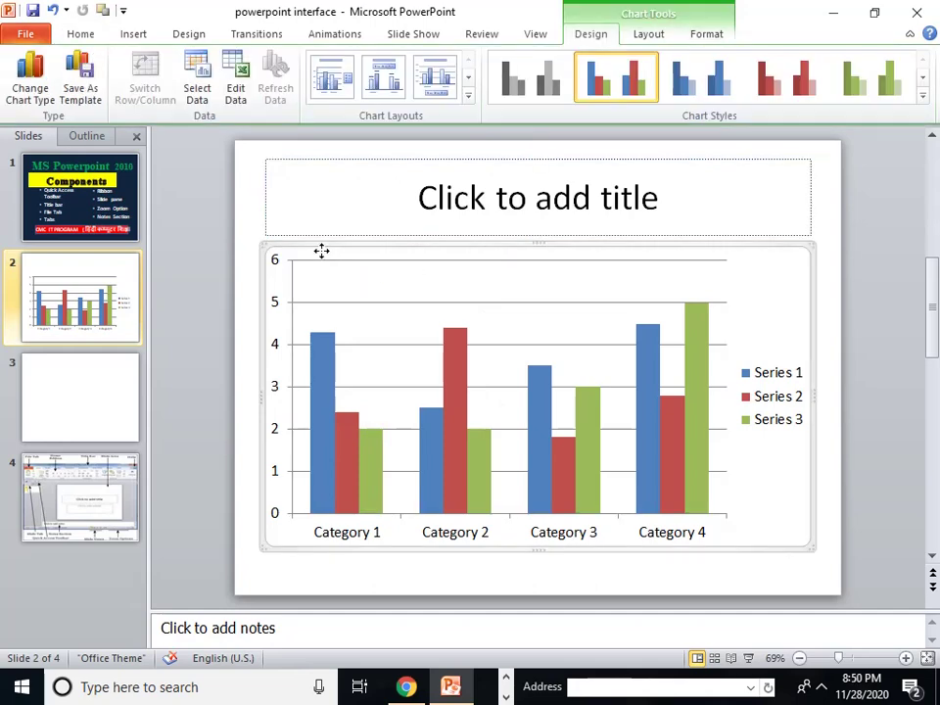
pyautogui.press('Delete')
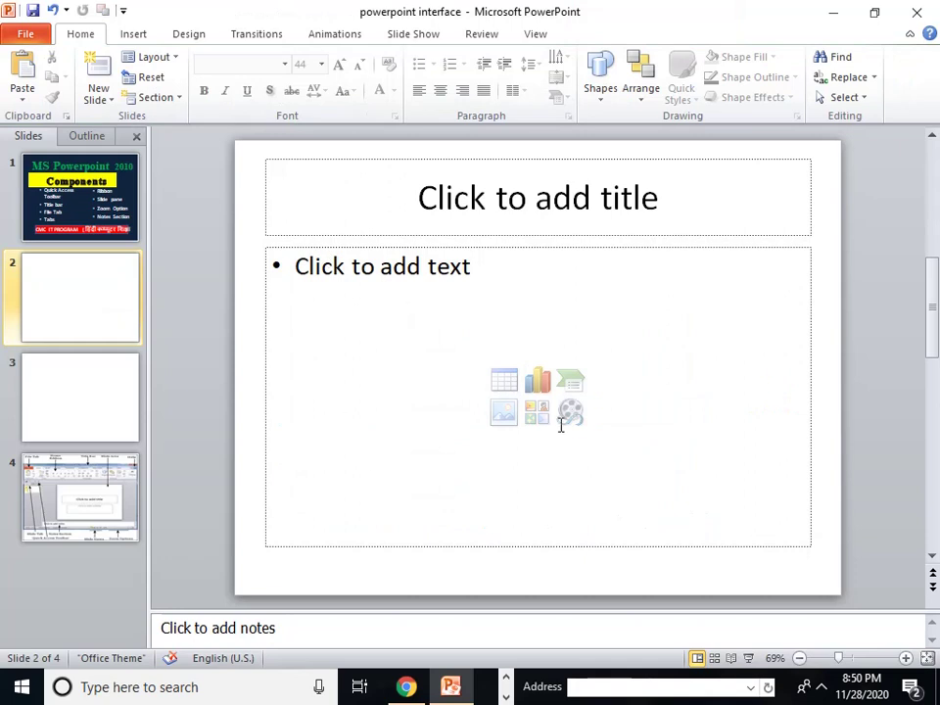
# Step: Open and cancel the Insert Picture dialog, then show blank slide 3
pyautogui.click(515, 428)
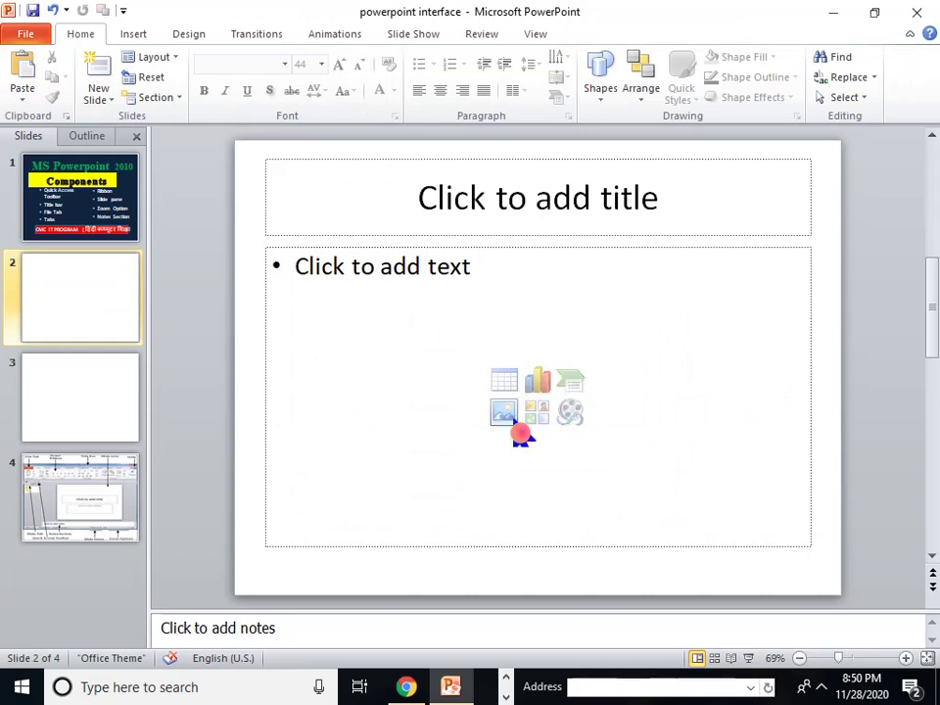
pyautogui.click(505, 416)
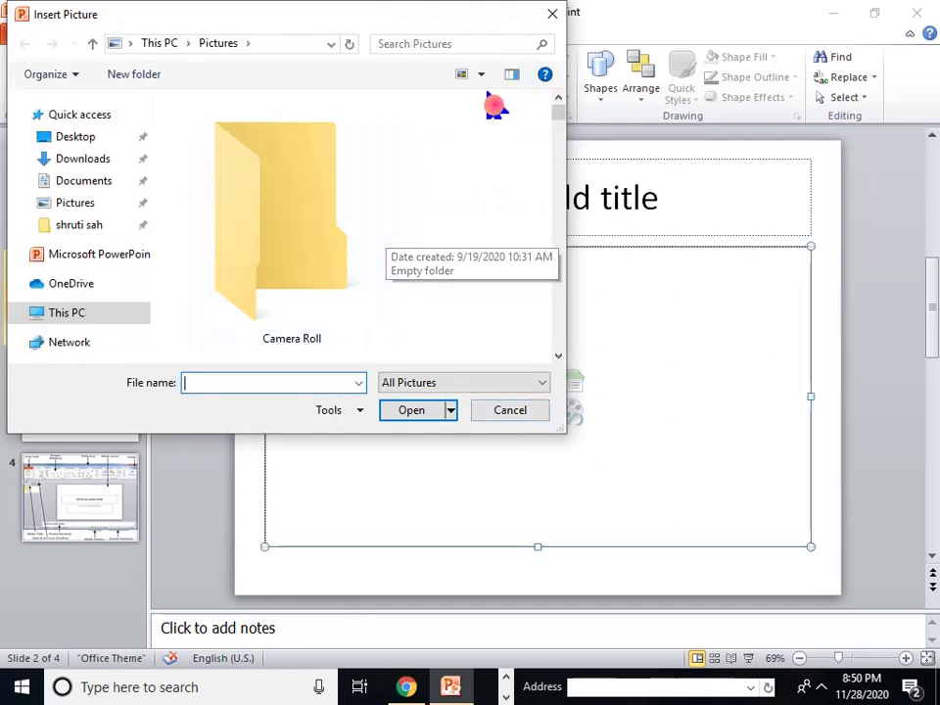
pyautogui.click(552, 14)
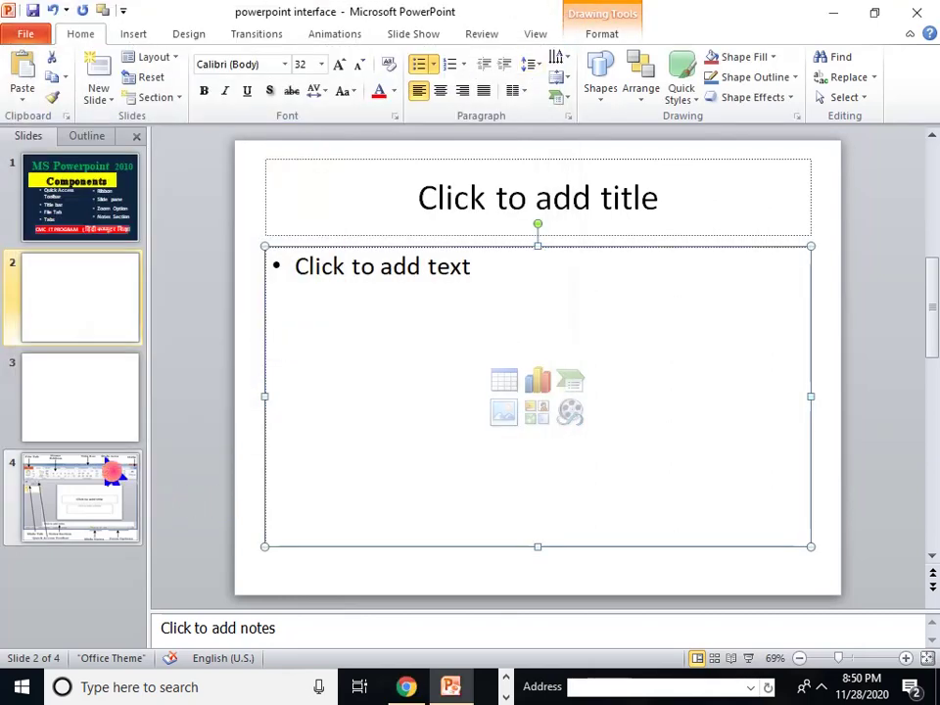
pyautogui.click(105, 423)
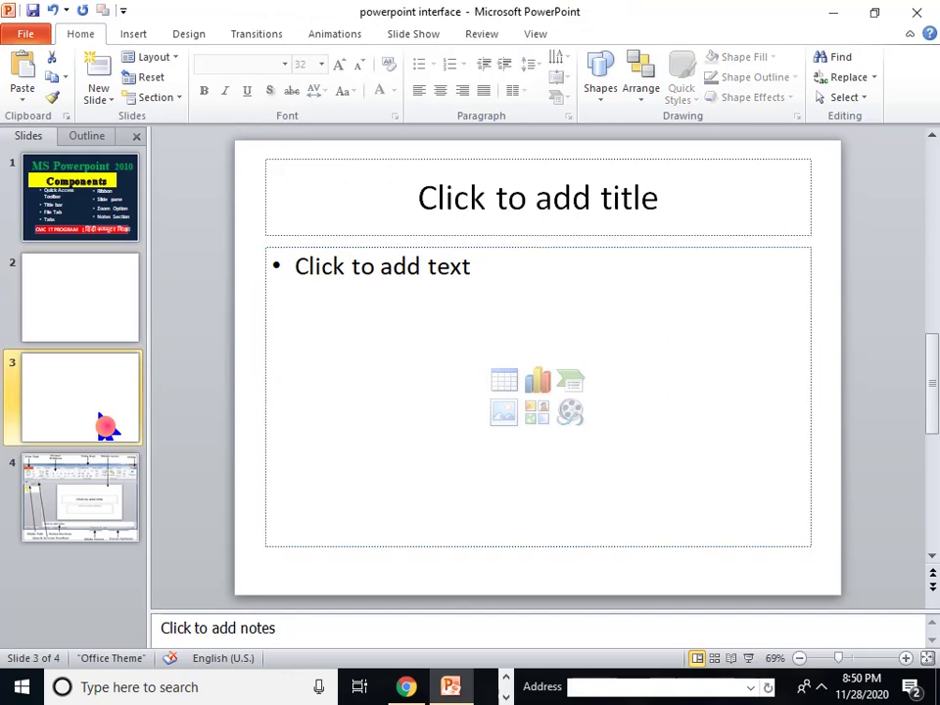
pyautogui.click(95, 512)
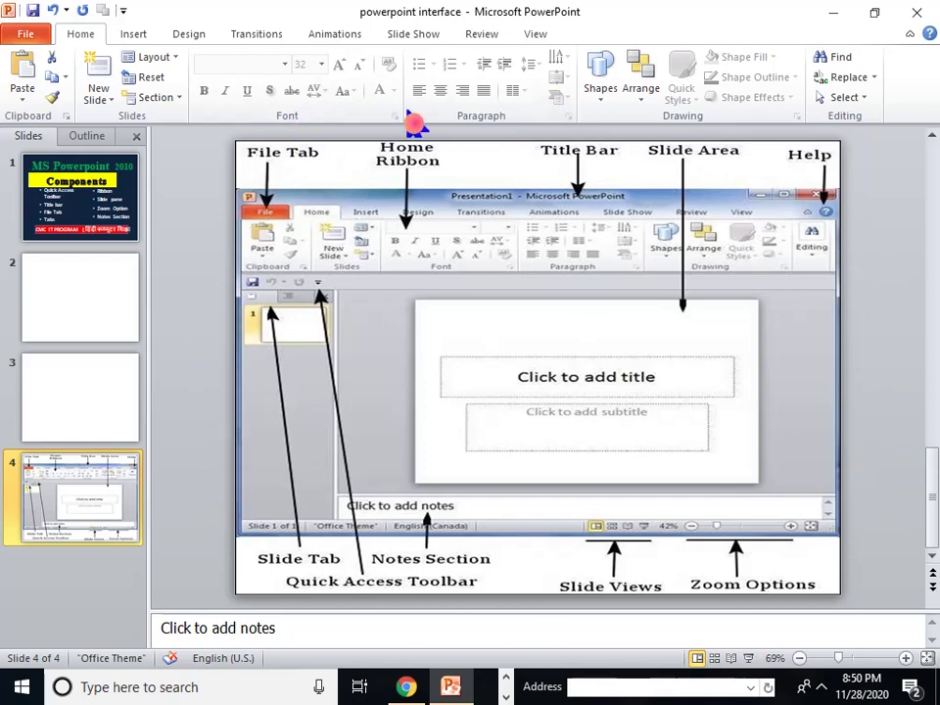
pyautogui.click(106, 219)
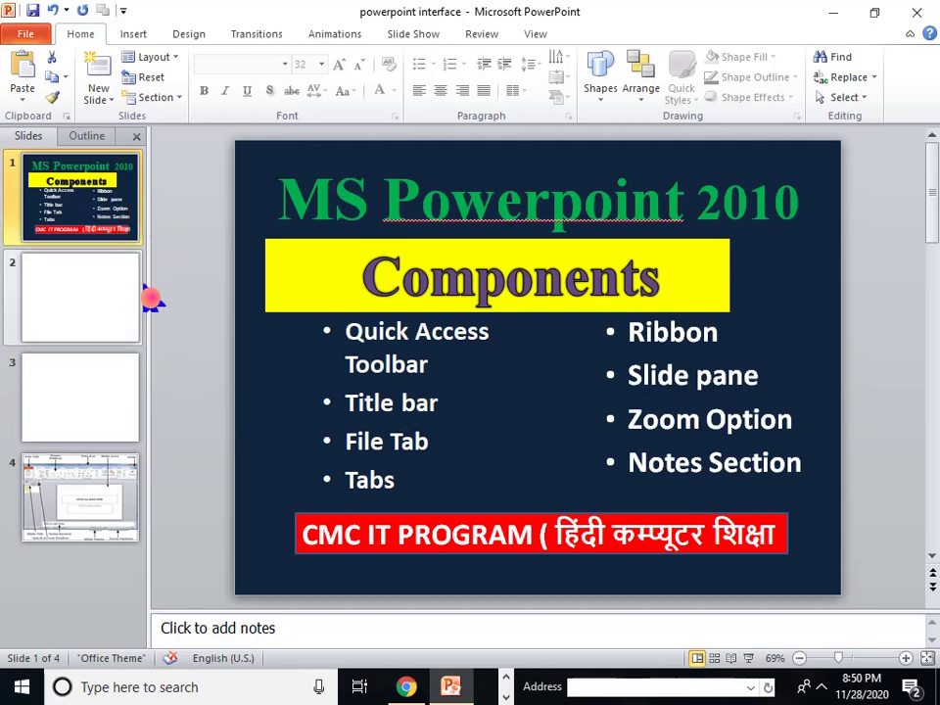
pyautogui.click(113, 414)
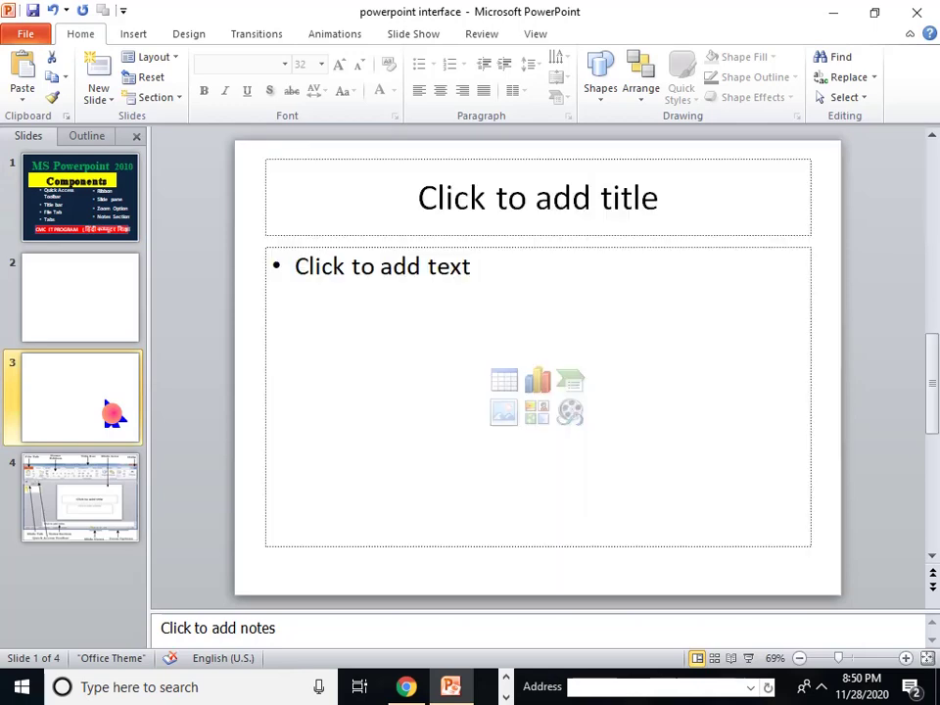
# Step: Try the Angles and Apex themes, undo back to Office Theme, then show slide 1
pyautogui.click(187, 34)
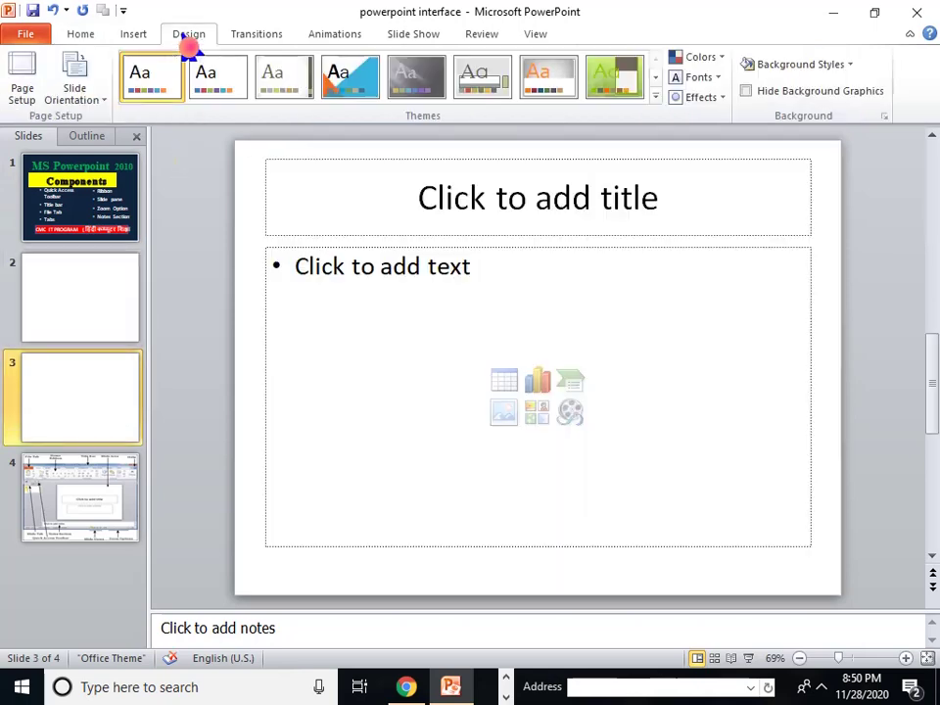
pyautogui.click(334, 88)
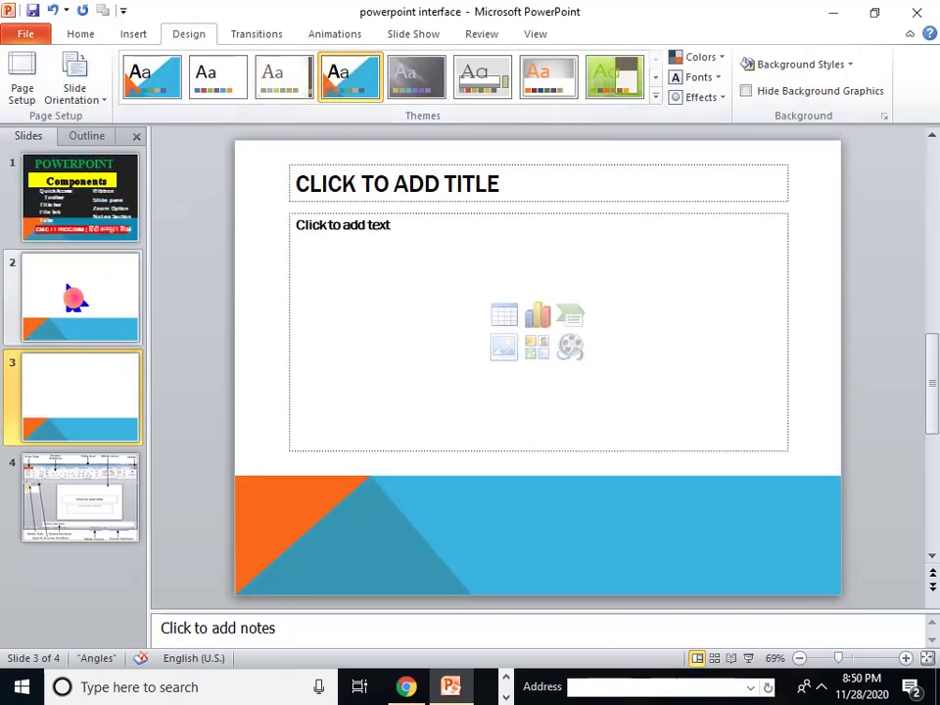
pyautogui.click(420, 88)
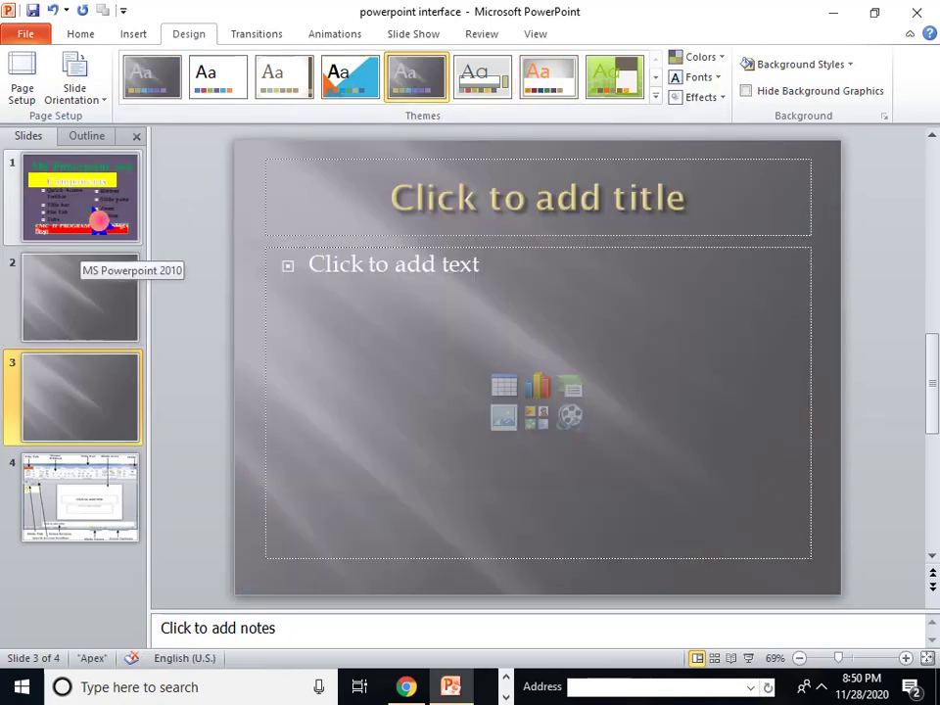
pyautogui.hotkey('ctrl', 'z')
pyautogui.hotkey('ctrl', 'z')
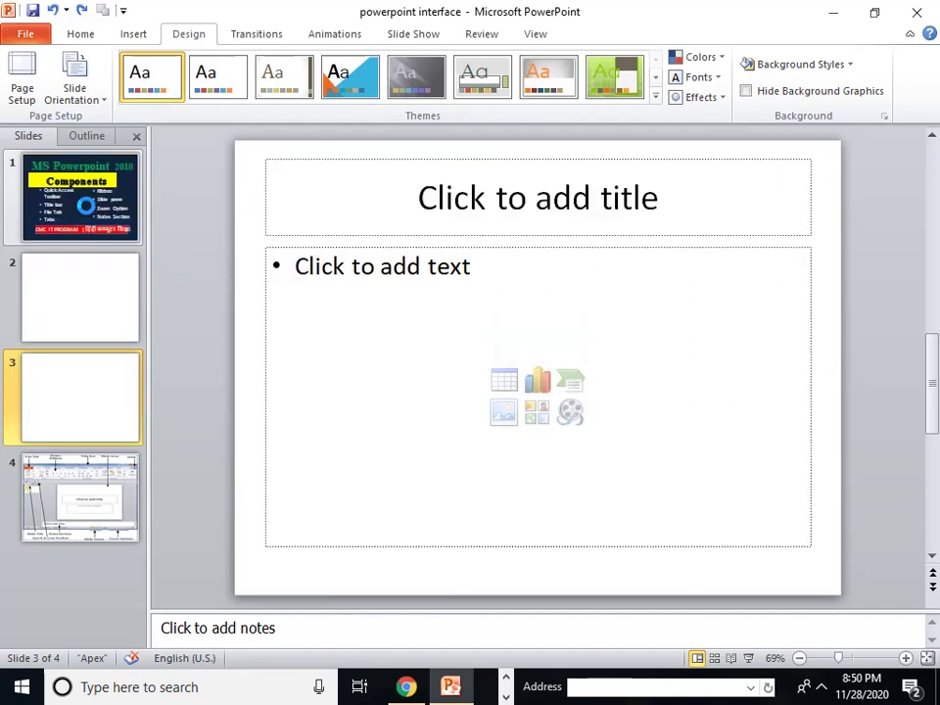
pyautogui.click(84, 170)
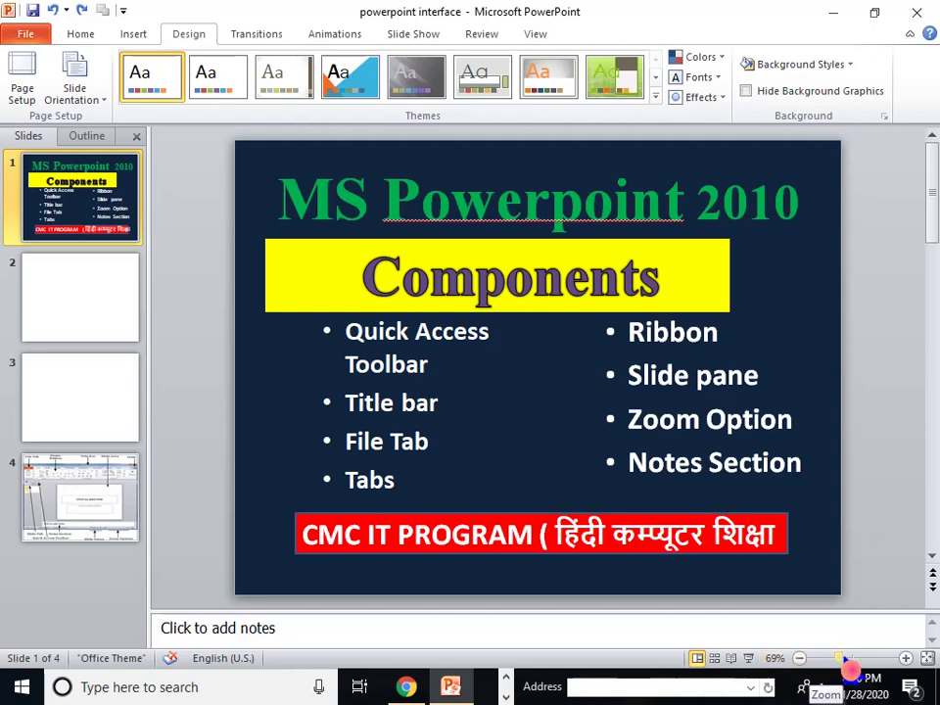
# Step: Drag the status-bar zoom slider right so slide 1 appears larger
pyautogui.moveTo(848, 671)
pyautogui.mouseDown()
pyautogui.moveTo(861, 672)
pyautogui.moveTo(838, 672)
pyautogui.mouseUp()
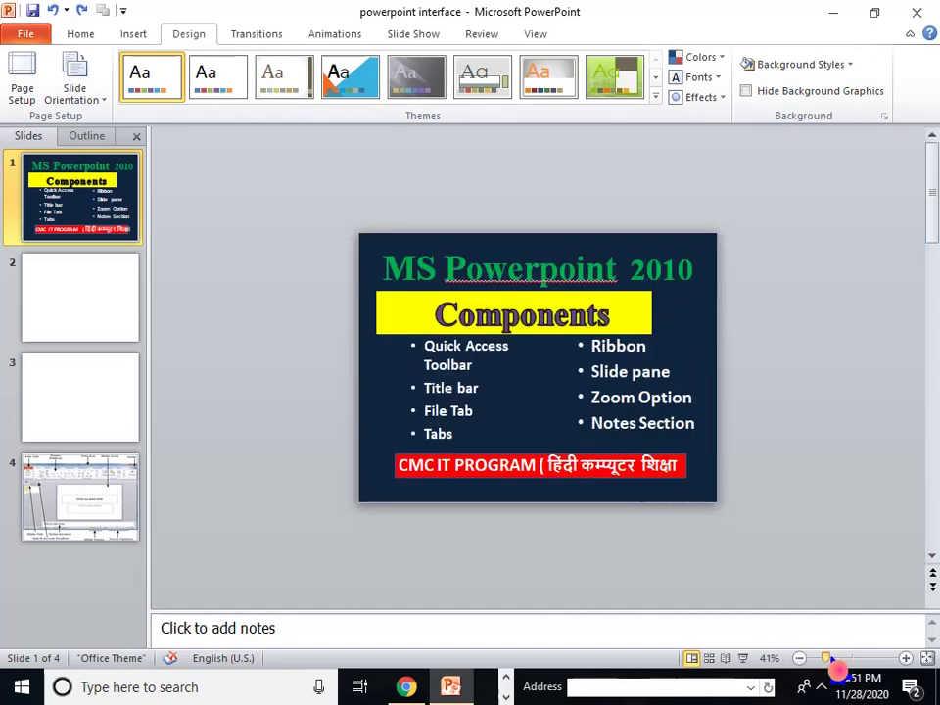
pyautogui.moveTo(838, 671)
pyautogui.mouseDown()
pyautogui.moveTo(860, 670)
pyautogui.moveTo(801, 658)
pyautogui.moveTo(855, 658)
pyautogui.moveTo(823, 659)
pyautogui.moveTo(843, 659)
pyautogui.mouseUp()
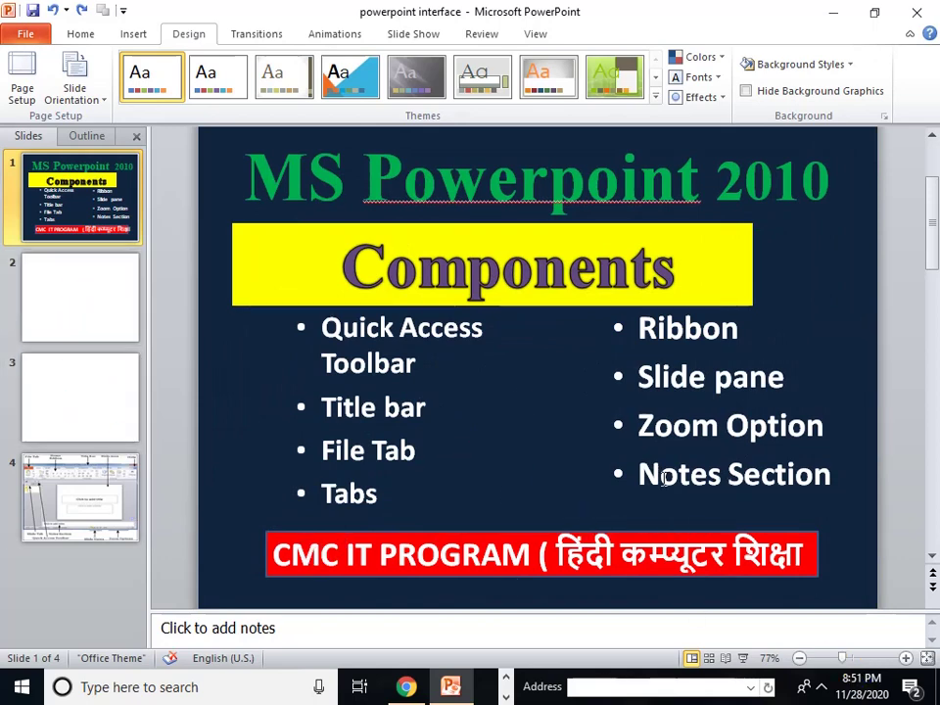
# Step: Enter 'Ms power point window interface' in slide 1's Notes pane, separating 'power' and 'point'
pyautogui.click(279, 627)
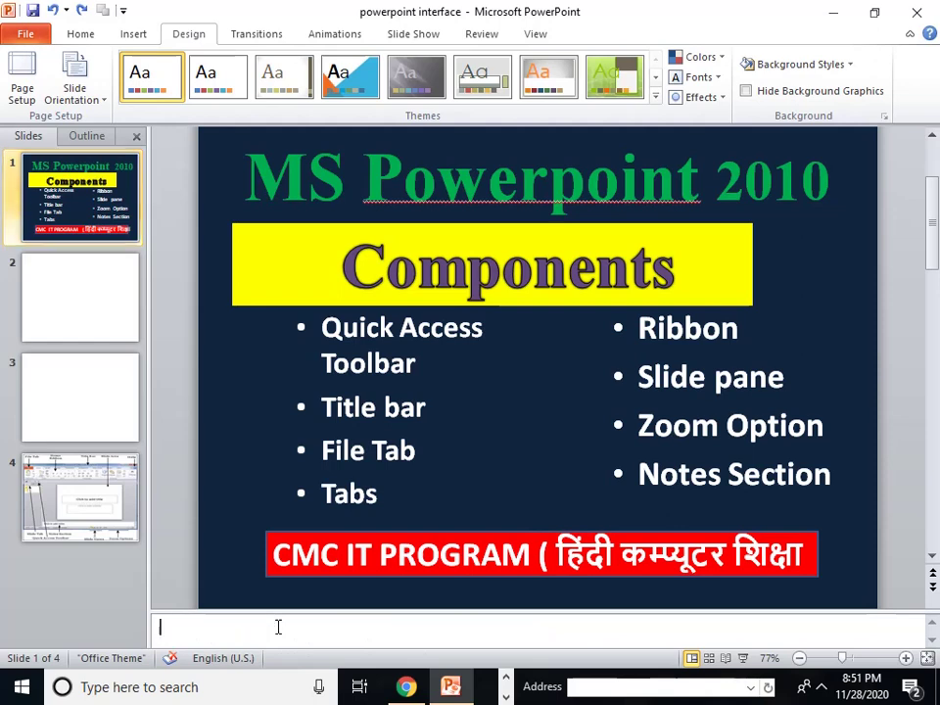
pyautogui.write('Ms powerpo')
pyautogui.write('int ')
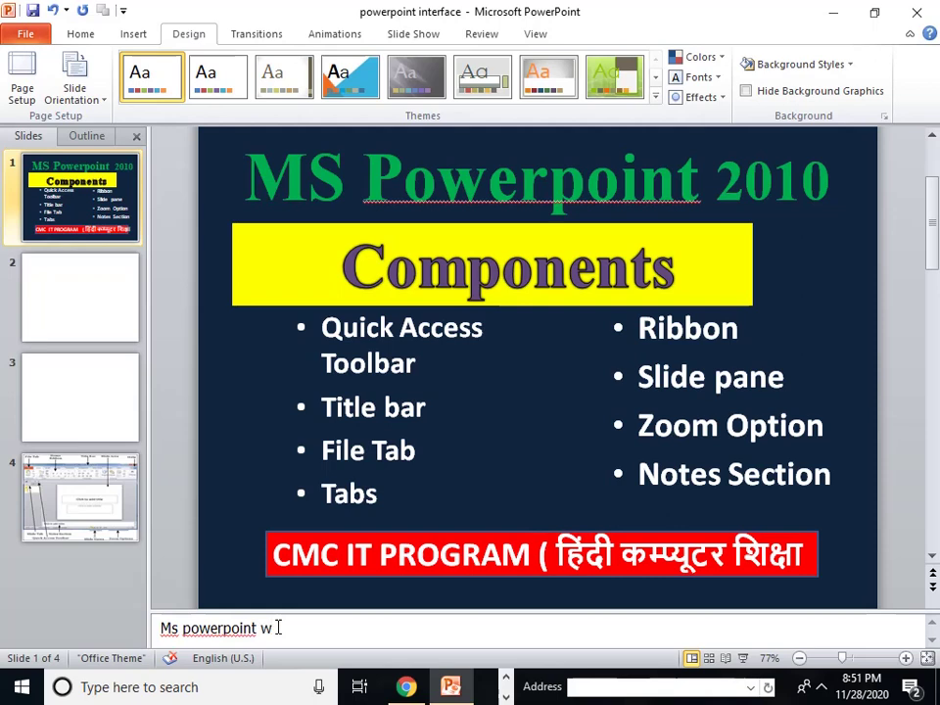
pyautogui.write('w interface')
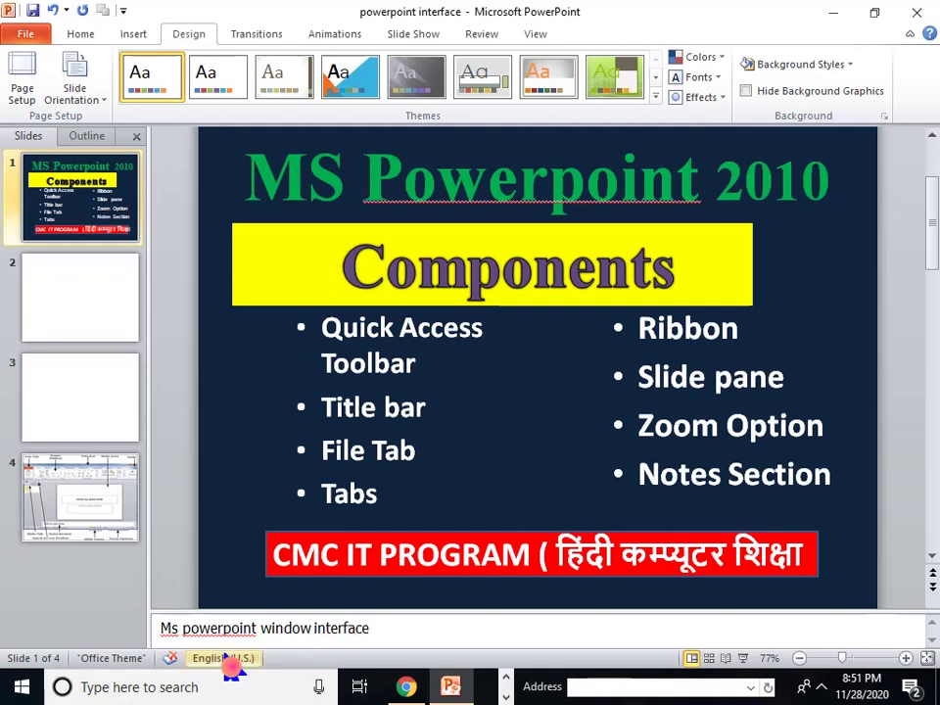
pyautogui.click(227, 628)
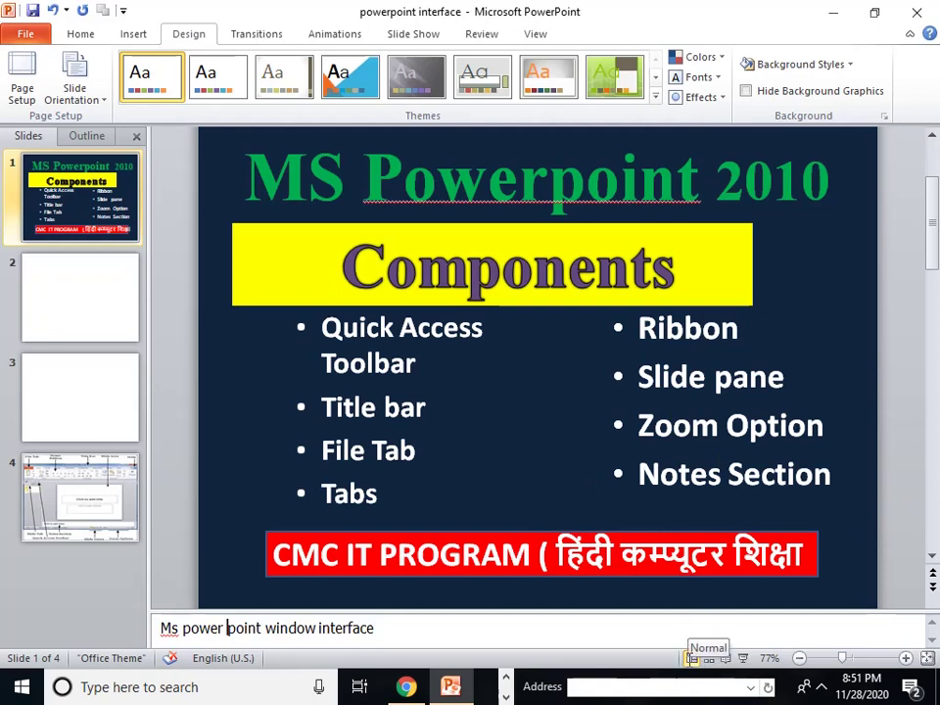
pyautogui.click(707, 676)
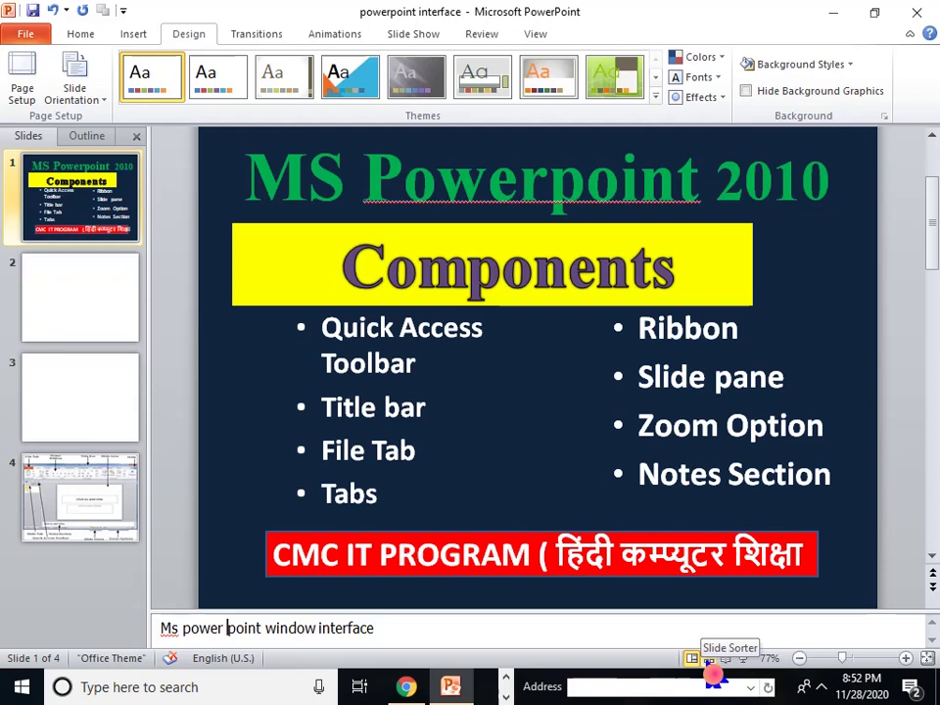
pyautogui.click(709, 658)
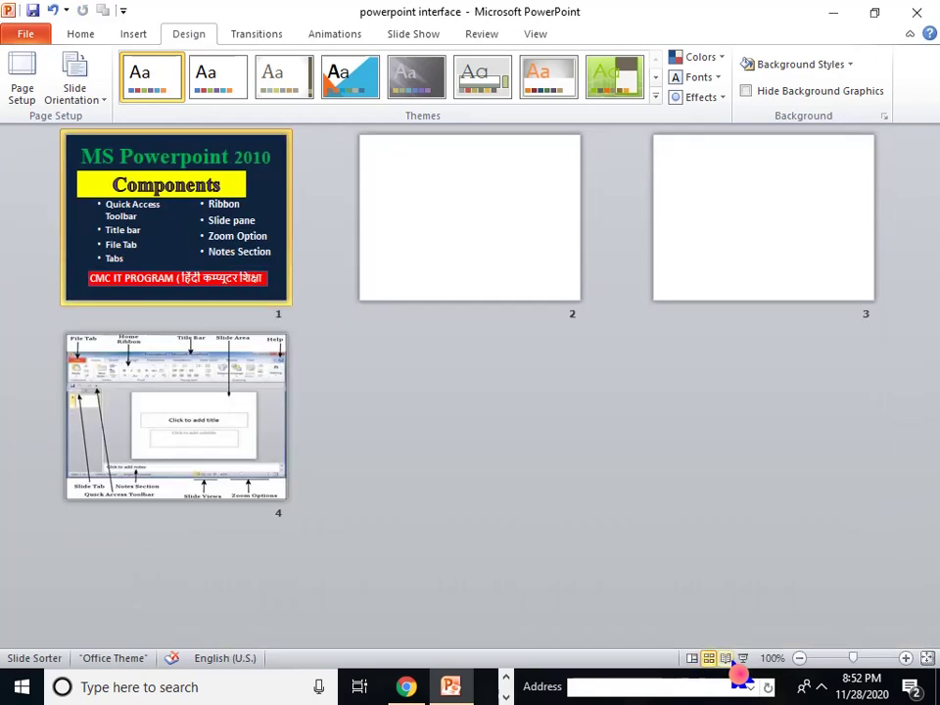
pyautogui.click(733, 662)
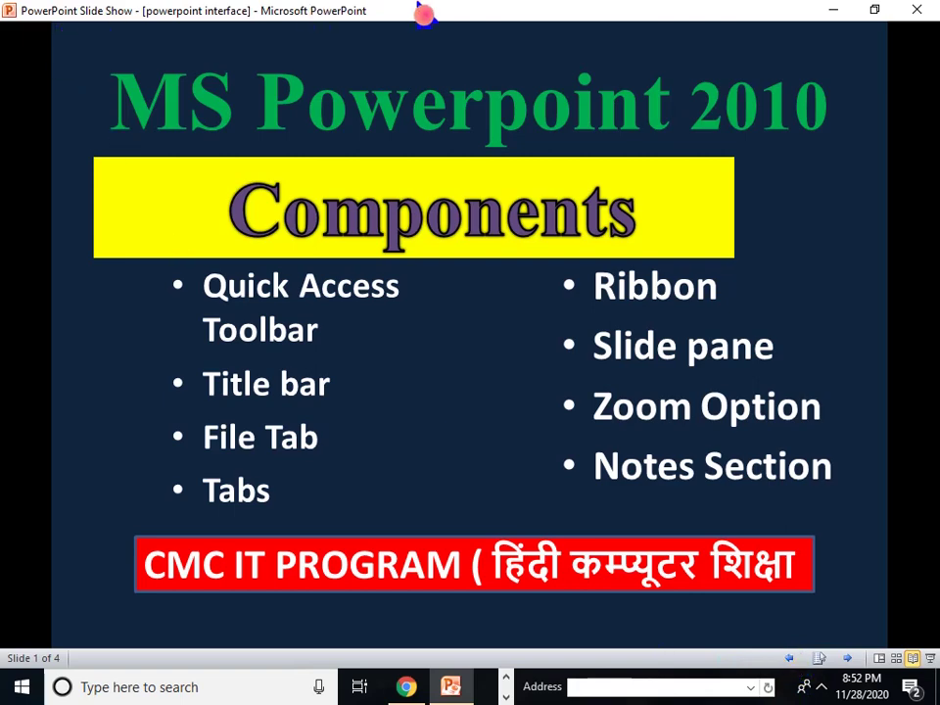
pyautogui.press('Escape')
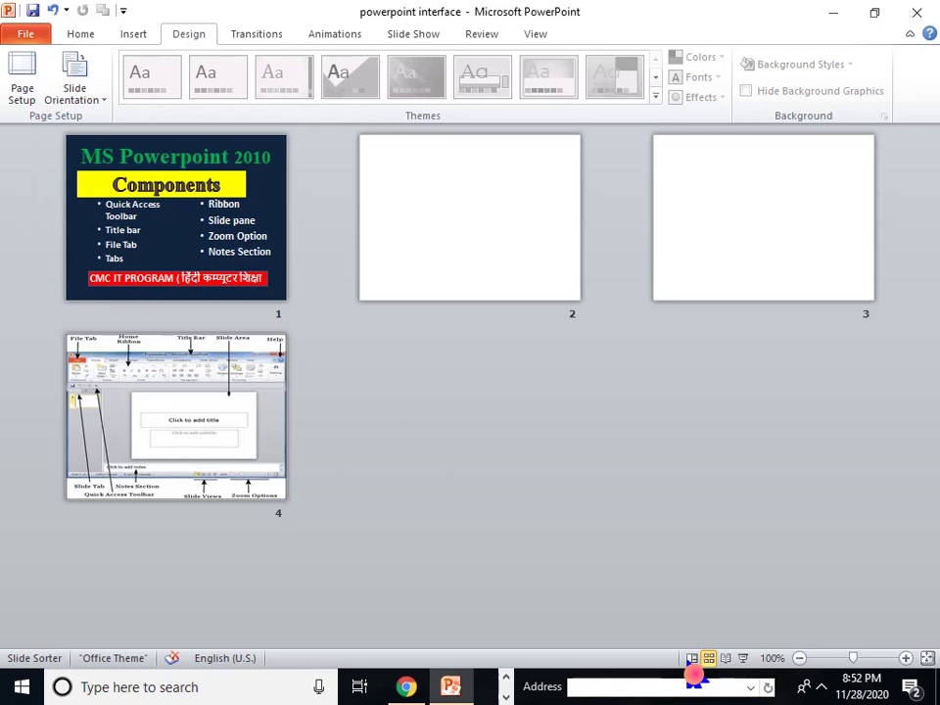
pyautogui.click(692, 662)
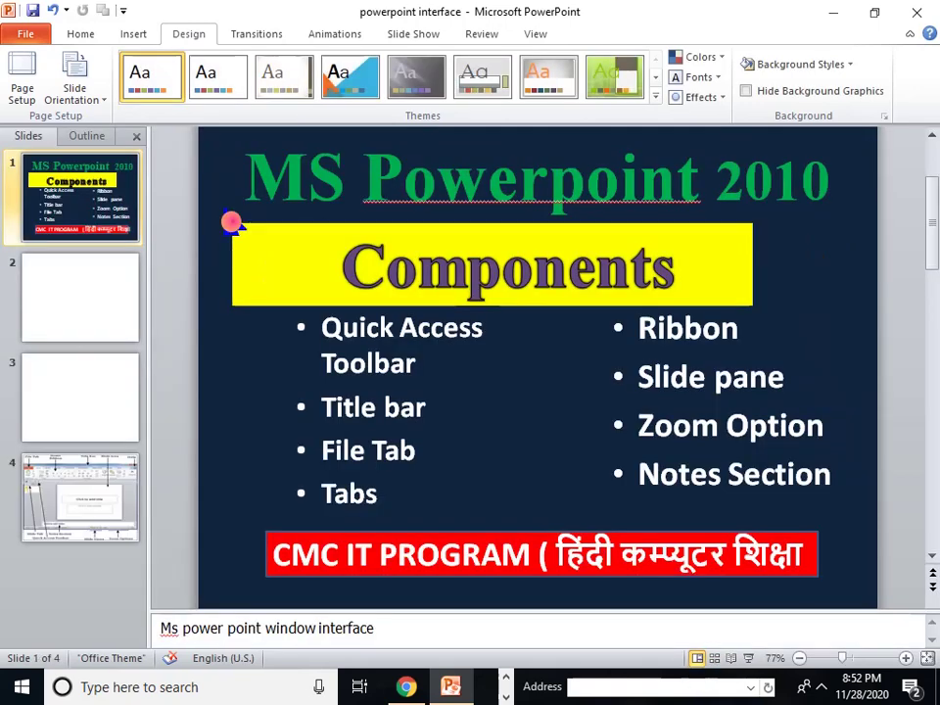